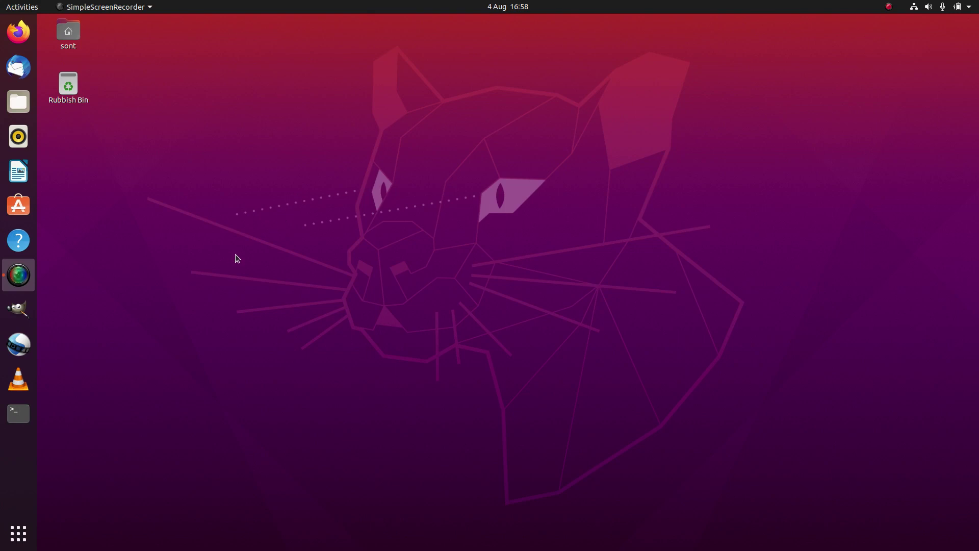
Launch Ubuntu Software from the dock and bring up its app search field
{"action": "left_click", "coordinate": [19, 206]}
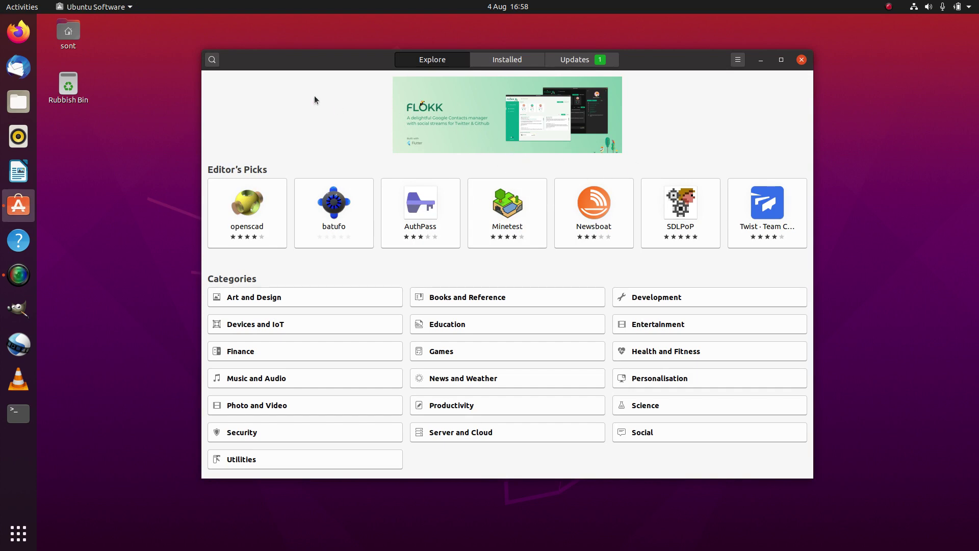
{"action": "left_click", "coordinate": [212, 60]}
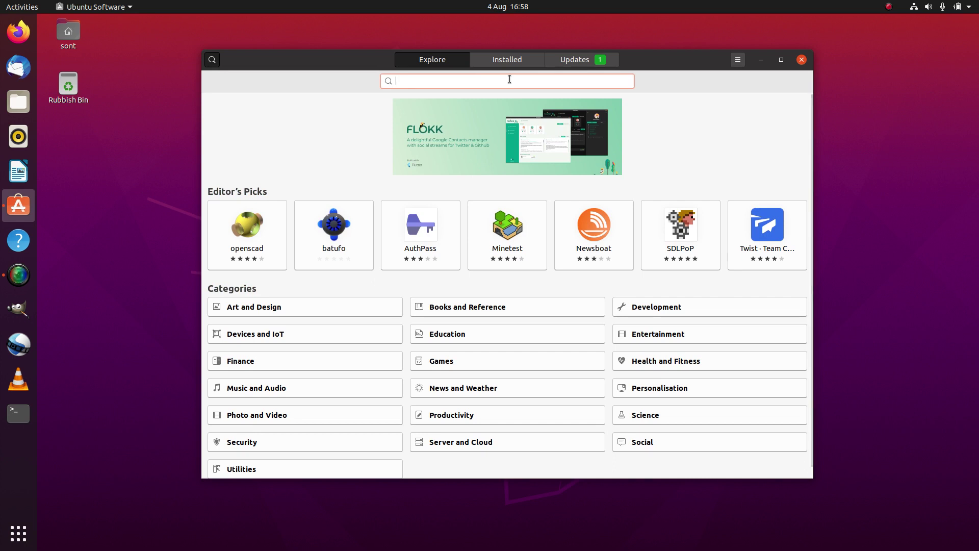
Search the store for 'chrome' to list Chromium and related apps, then close it
{"action": "type", "text": "ch"}
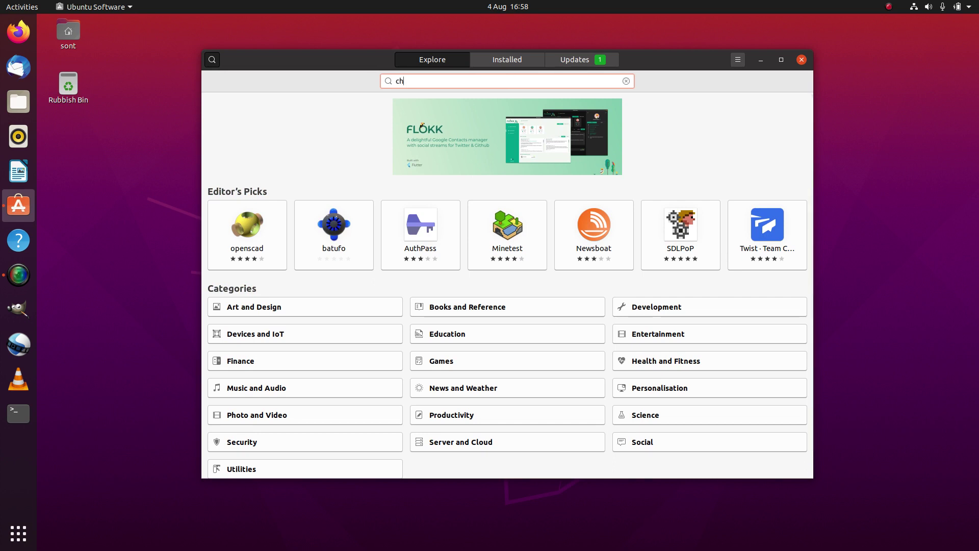
{"action": "type", "text": "rome"}
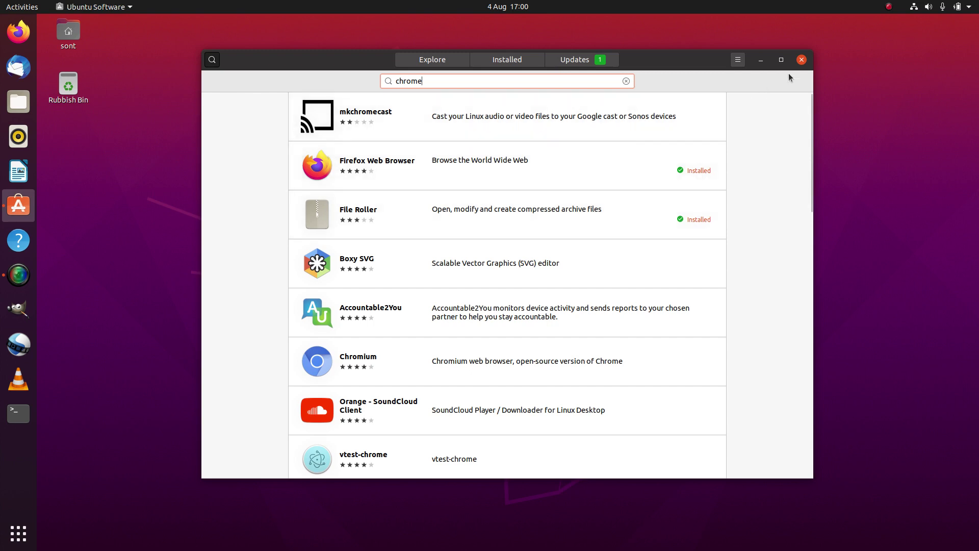
{"action": "left_click", "coordinate": [801, 61]}
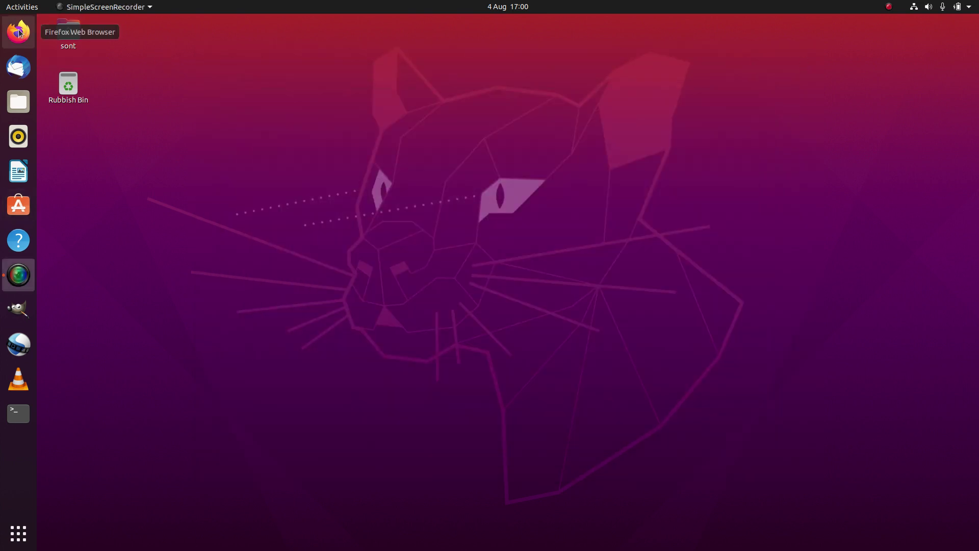
Launch Firefox and swap the YouTube Studio tab for a fresh new tab
{"action": "left_click", "coordinate": [19, 31]}
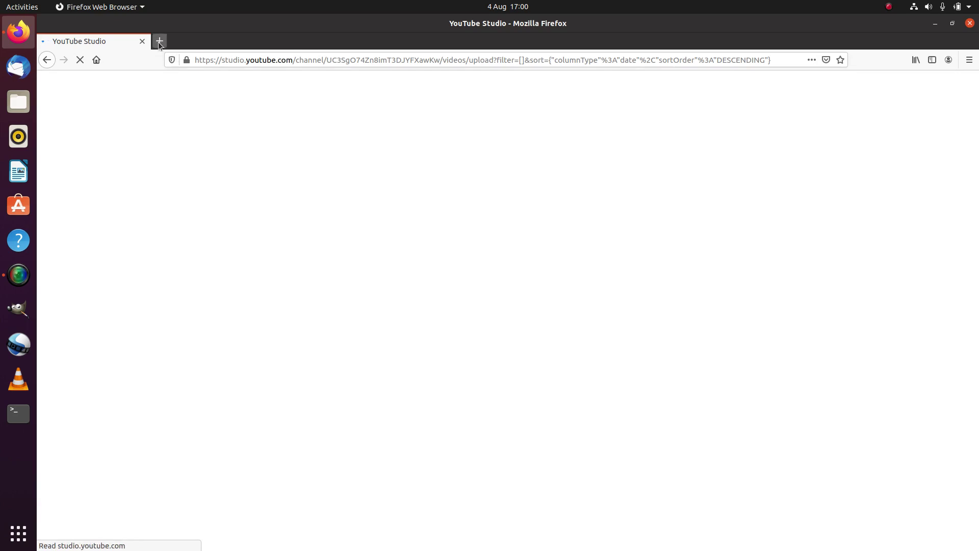
{"action": "left_click", "coordinate": [159, 41]}
{"action": "left_click", "coordinate": [142, 42]}
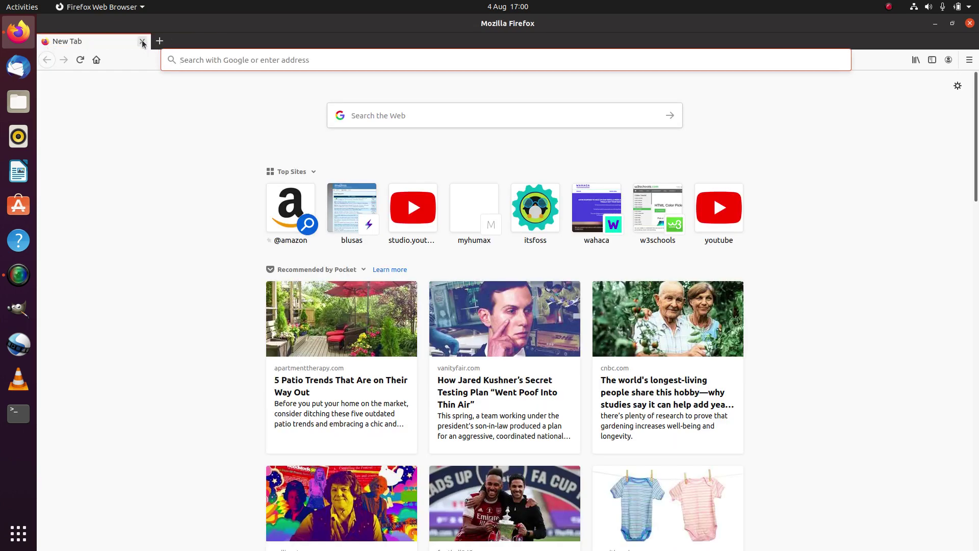
Search Google for 'chrome download linux'
{"action": "left_click", "coordinate": [380, 119]}
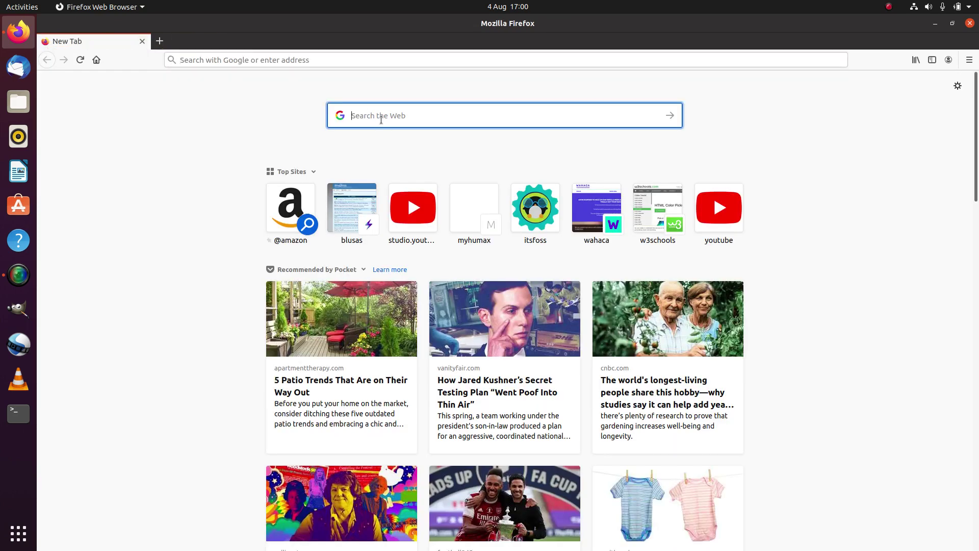
{"action": "type", "text": "chrome"}
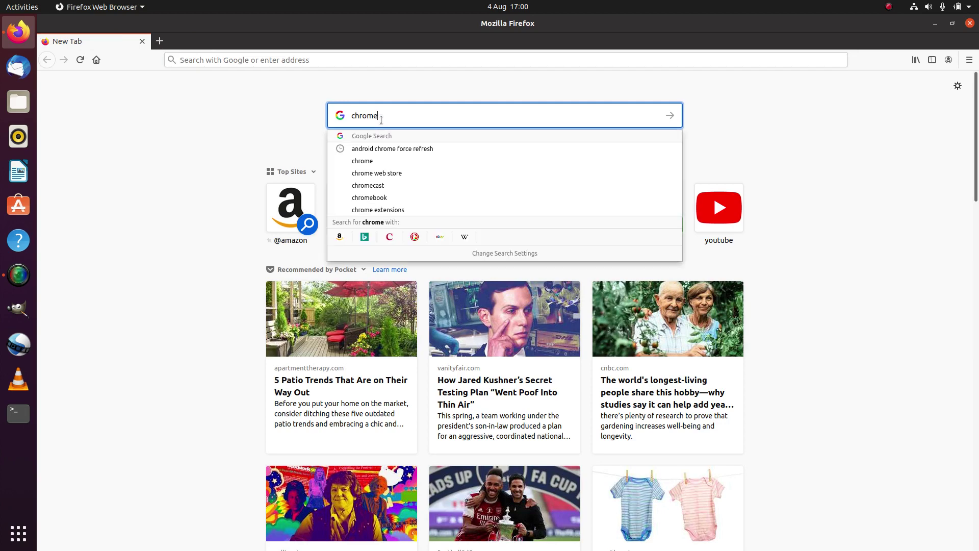
{"action": "type", "text": " down"}
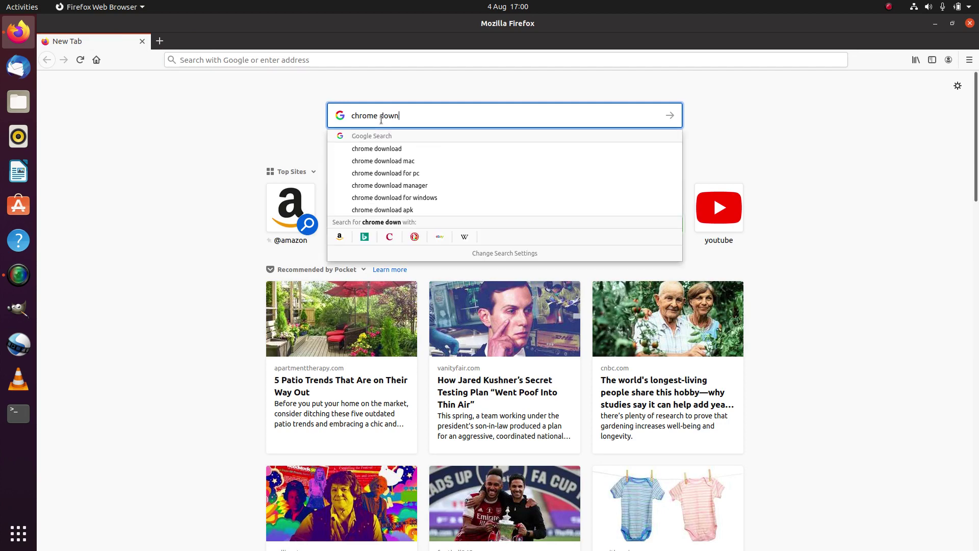
{"action": "type", "text": "load linux"}
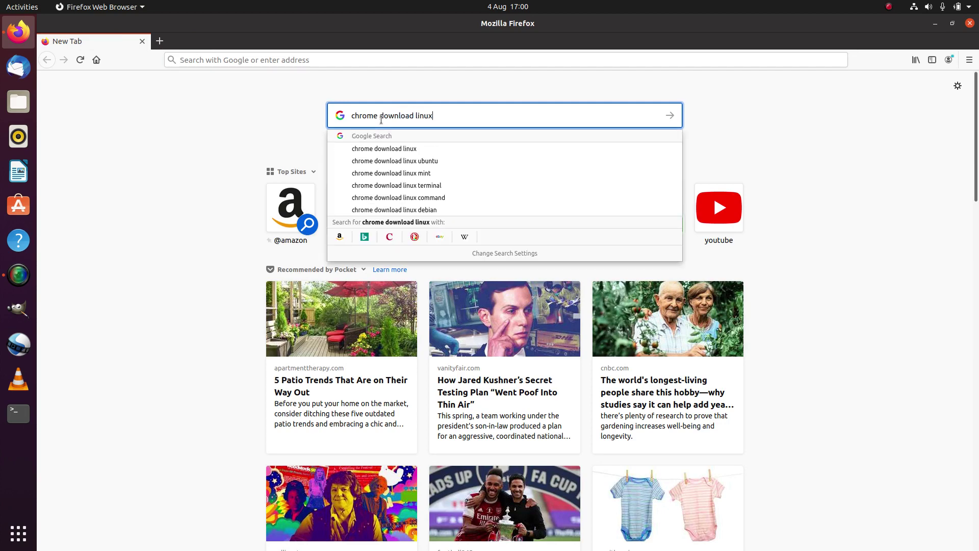
{"action": "key", "text": "Return"}
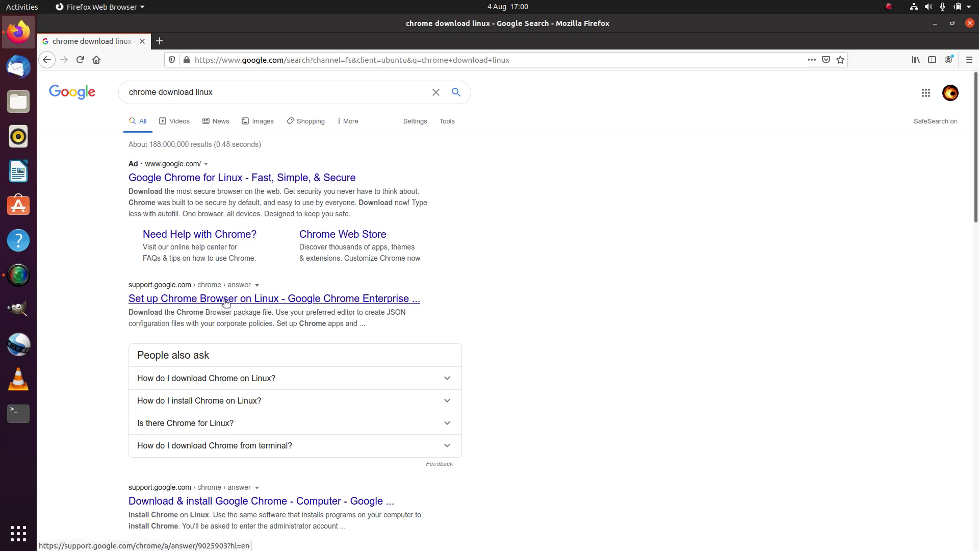
Open the 'Download & install Google Chrome' result and scroll down to its Linux section
{"action": "left_click", "coordinate": [229, 503]}
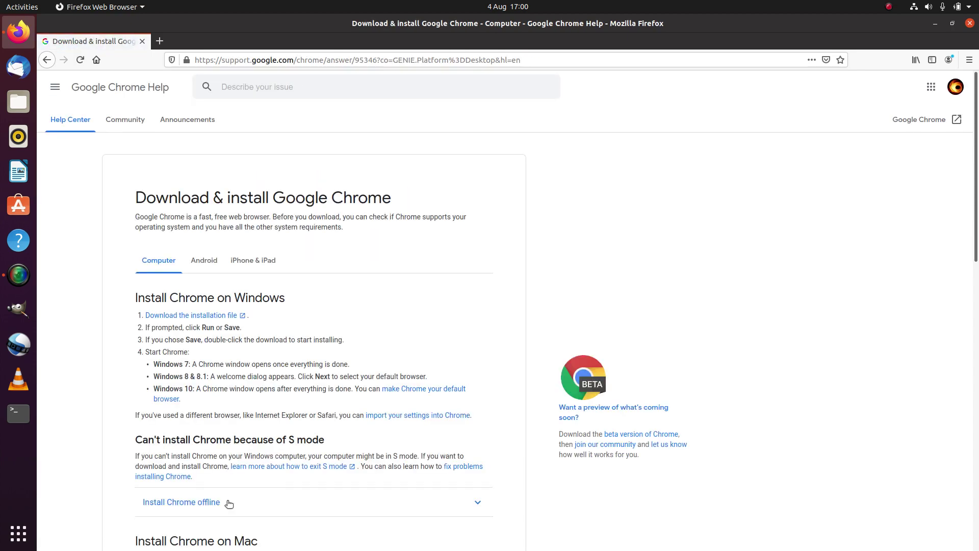
{"action": "scroll", "coordinate": [229, 504], "scroll_direction": "down", "scroll_amount": 5}
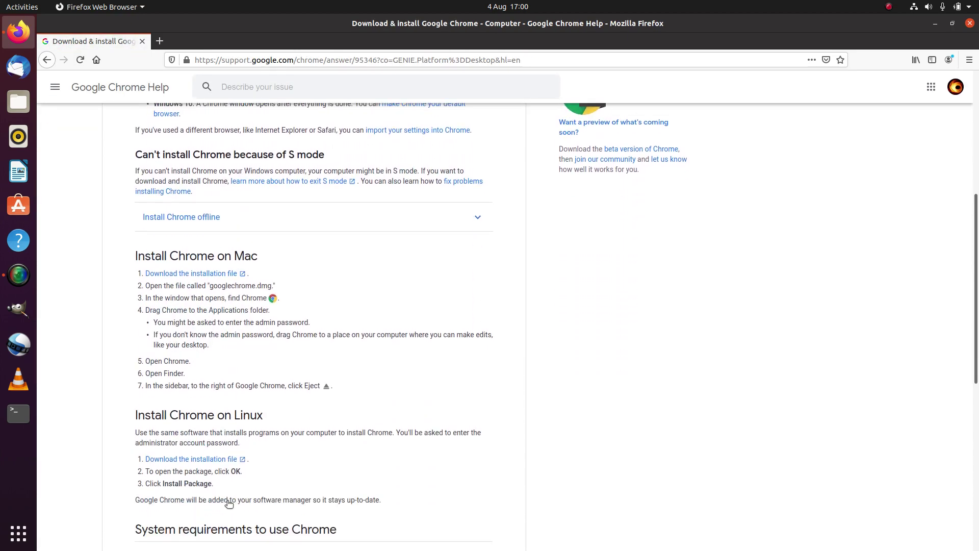
{"action": "scroll", "coordinate": [227, 500], "scroll_direction": "down", "scroll_amount": 3}
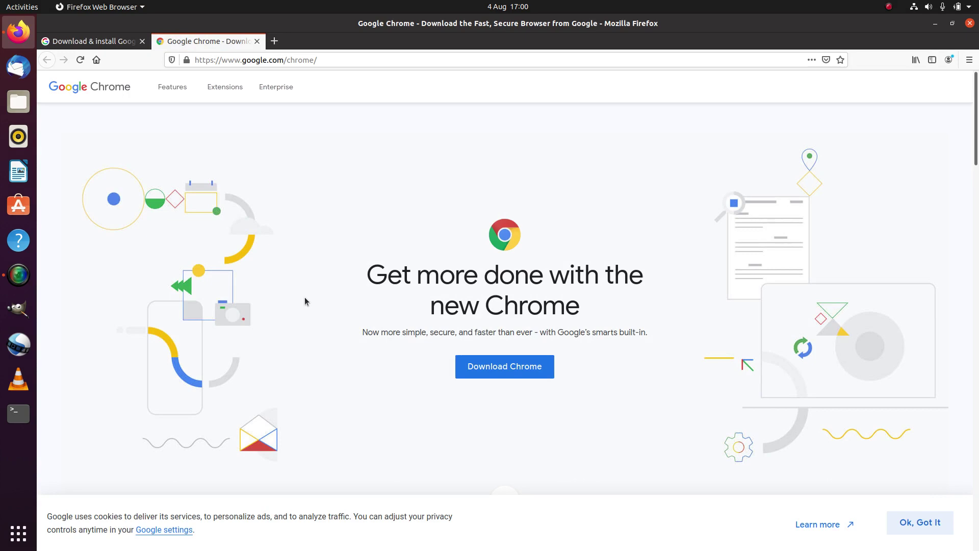
Download the 64 bit .deb Chrome package and choose to open it with Software Install
{"action": "left_click", "coordinate": [505, 370]}
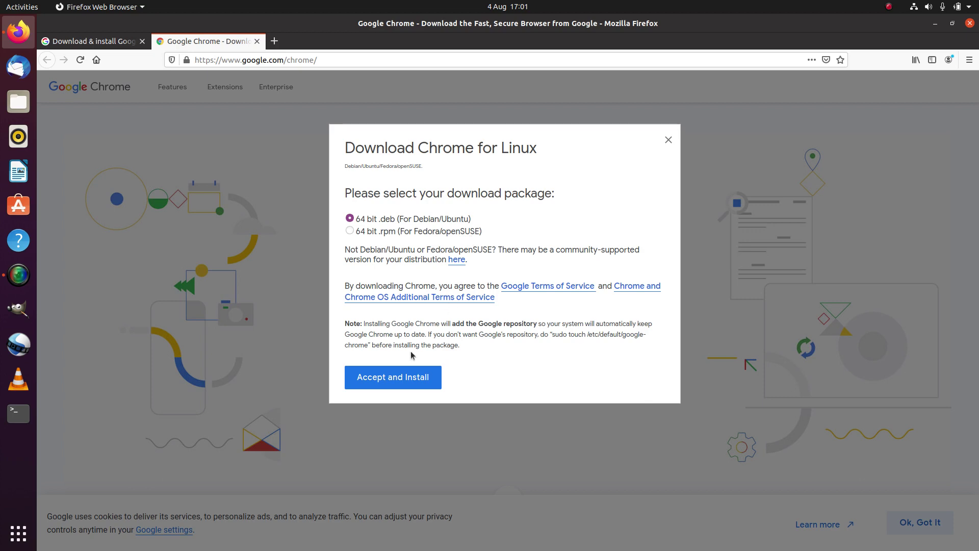
{"action": "left_click", "coordinate": [393, 378]}
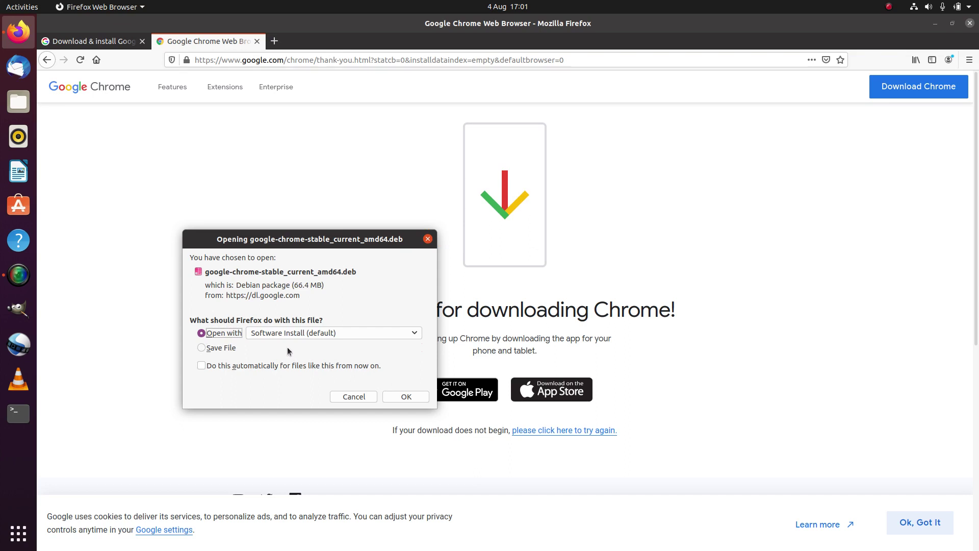
{"action": "left_click", "coordinate": [405, 396]}
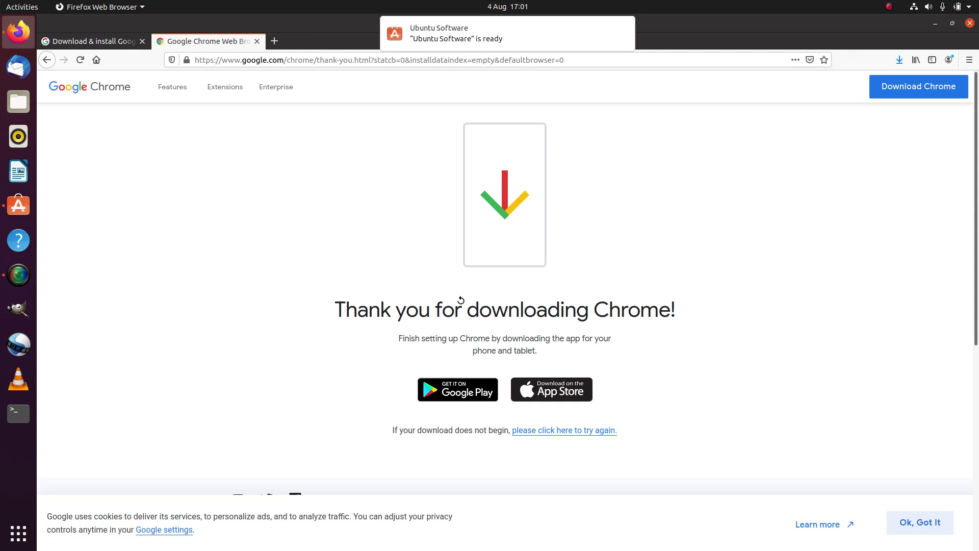
Bring up Ubuntu Software, close it after the 'not supported' error, and minimise Firefox
{"action": "left_click", "coordinate": [479, 39]}
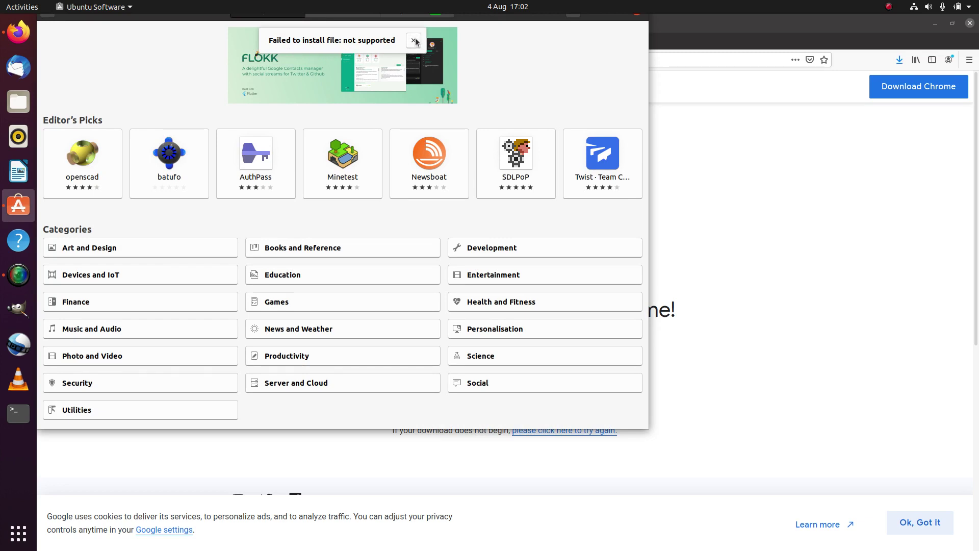
{"action": "left_click_drag", "start_coordinate": [597, 17], "coordinate": [615, 70]}
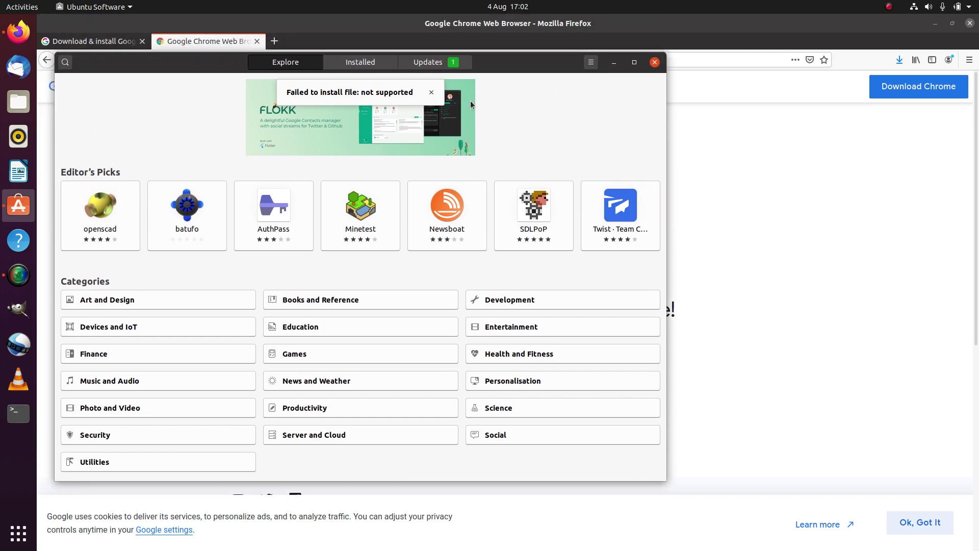
{"action": "left_click", "coordinate": [654, 62]}
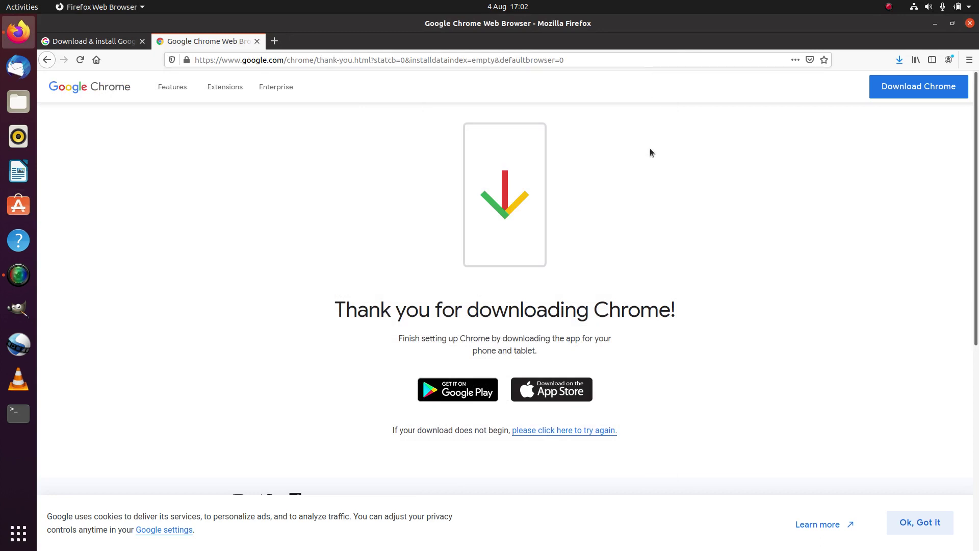
{"action": "left_click", "coordinate": [936, 22]}
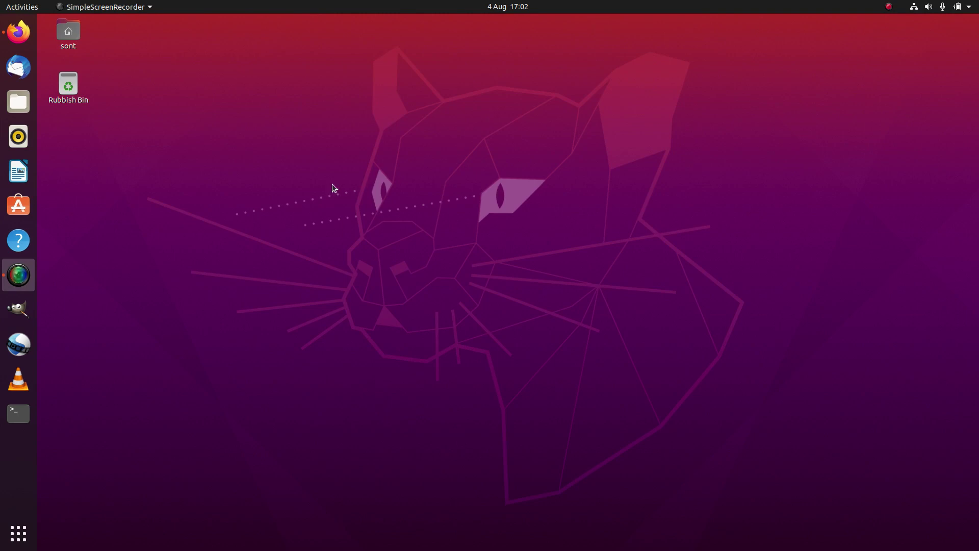
Reopen Ubuntu Software, search for 'chrome' and scroll the results, then close it
{"action": "left_click", "coordinate": [14, 206]}
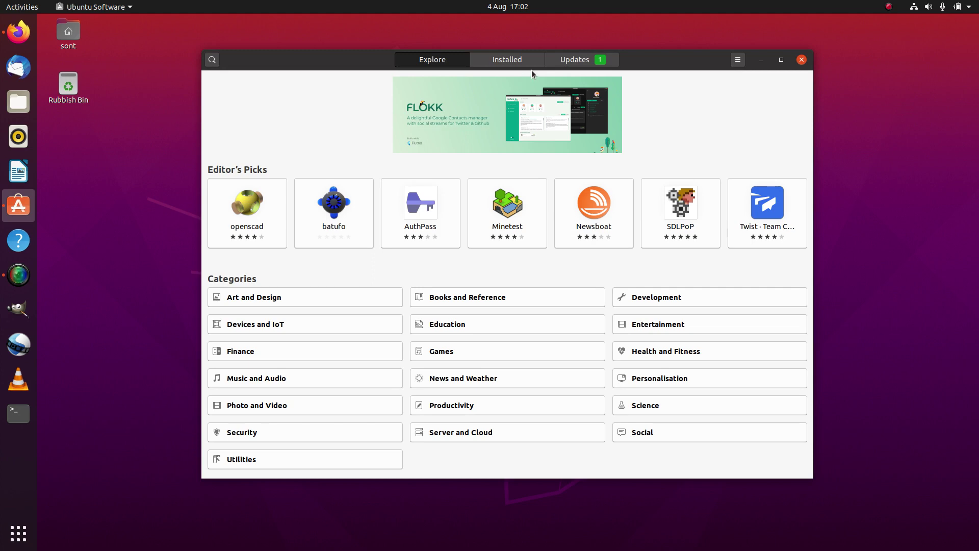
{"action": "left_click", "coordinate": [213, 63]}
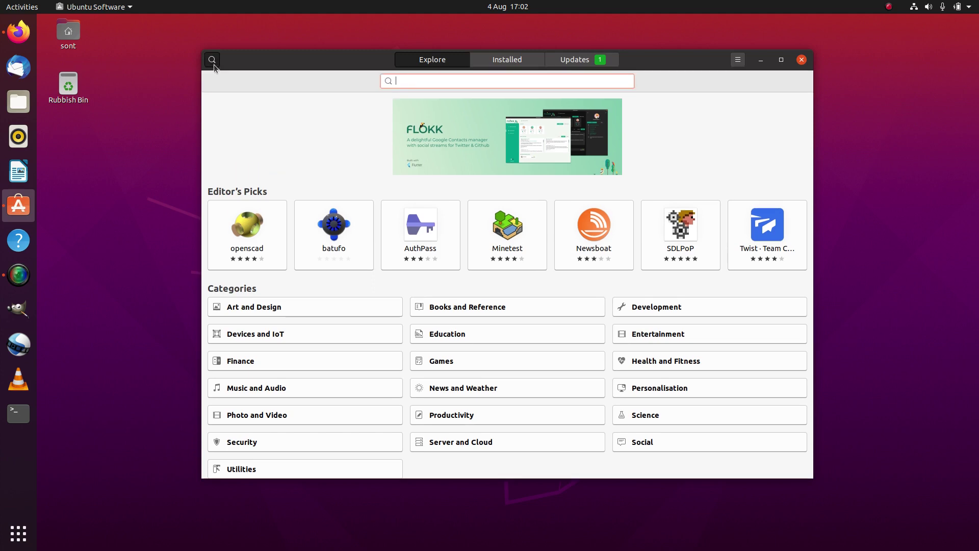
{"action": "type", "text": "chrome"}
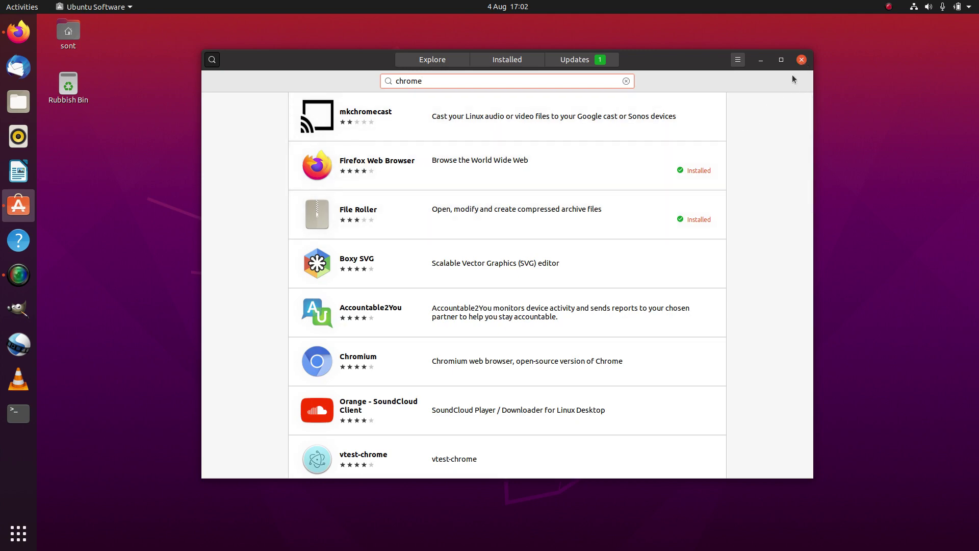
{"action": "scroll", "coordinate": [666, 194], "scroll_direction": "down", "scroll_amount": 5}
{"action": "scroll", "coordinate": [666, 196], "scroll_direction": "down", "scroll_amount": 5}
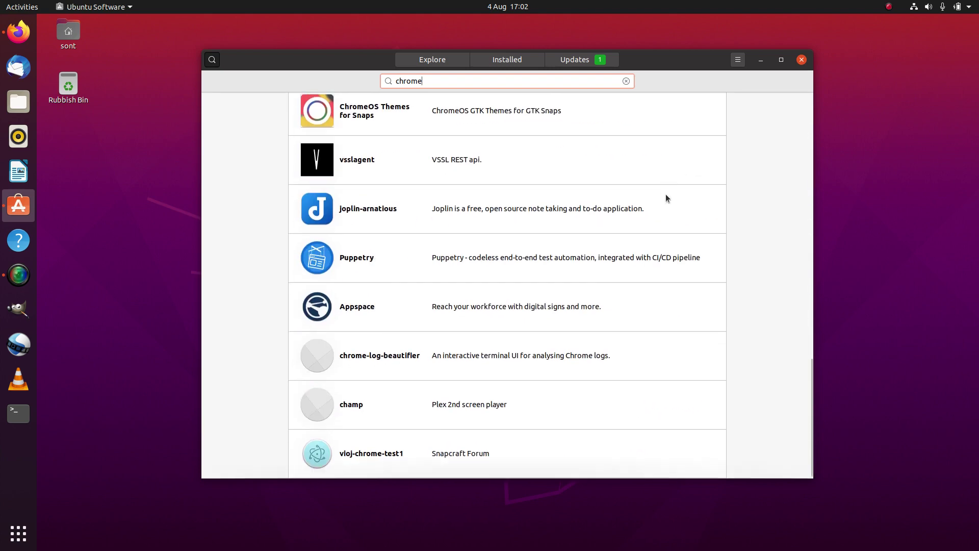
{"action": "left_click", "coordinate": [804, 60]}
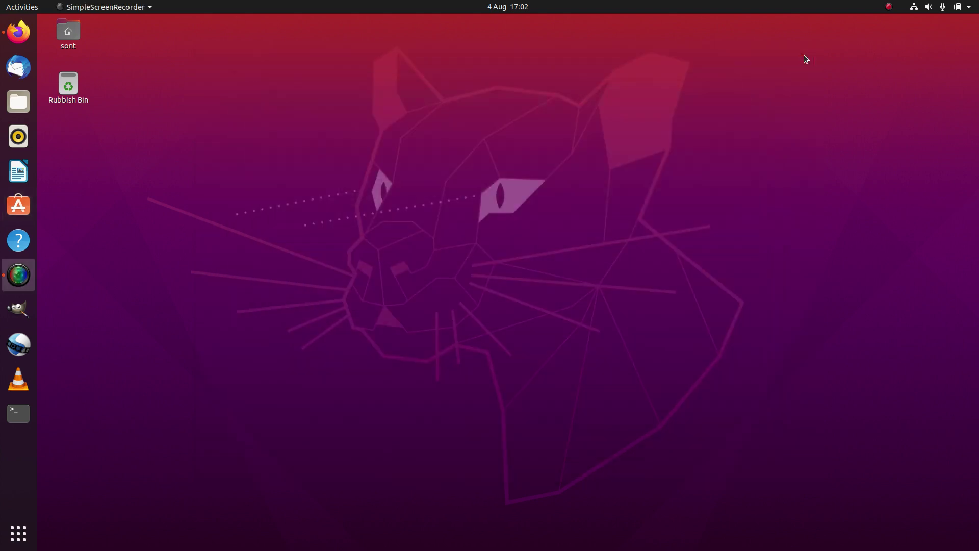
{"action": "left_click", "coordinate": [19, 533]}
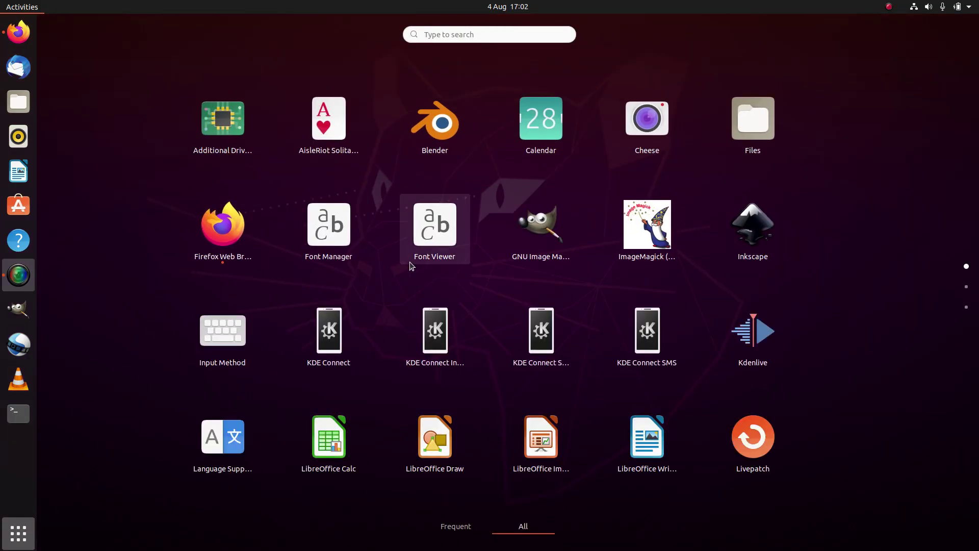
Search the installed applications for chrome, find no match, and clear the search
{"action": "left_click", "coordinate": [479, 34]}
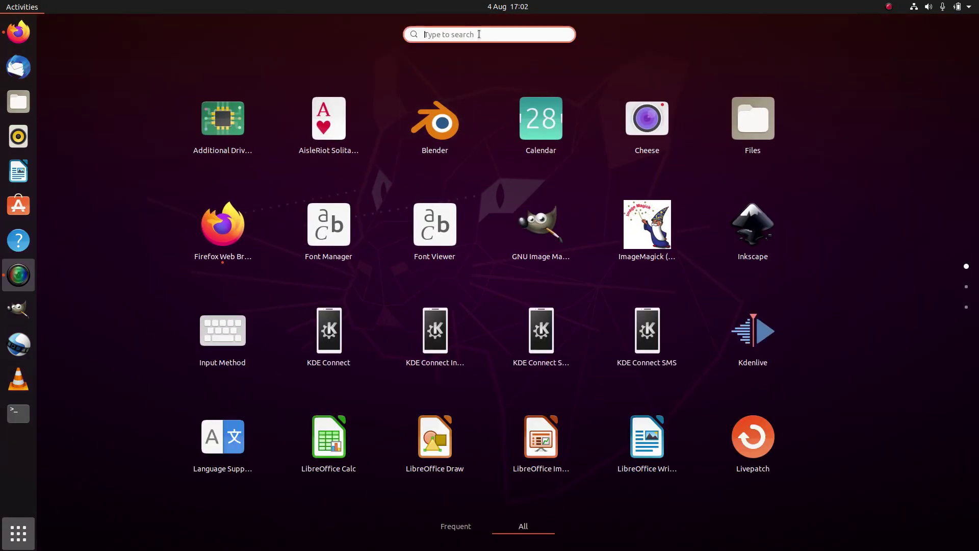
{"action": "type", "text": "chrom"}
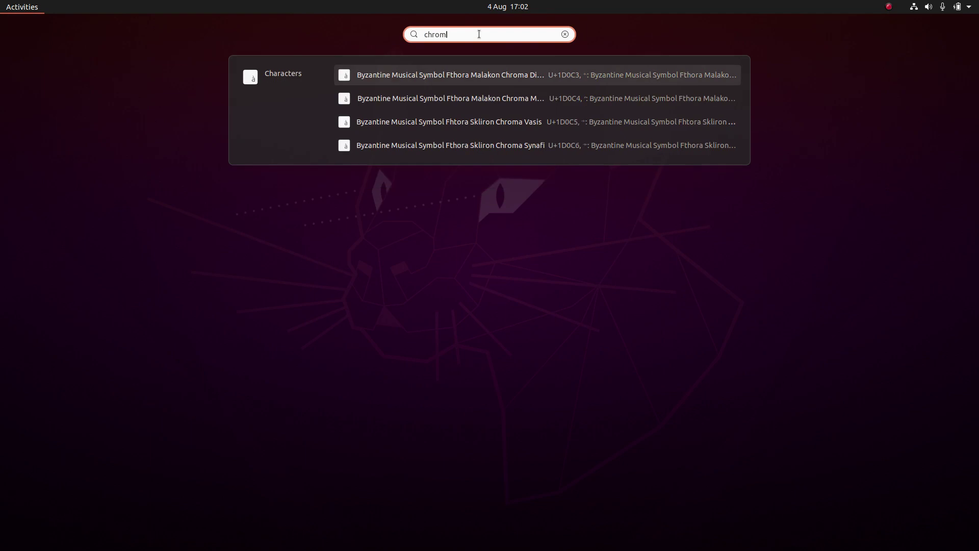
{"action": "type", "text": "le"}
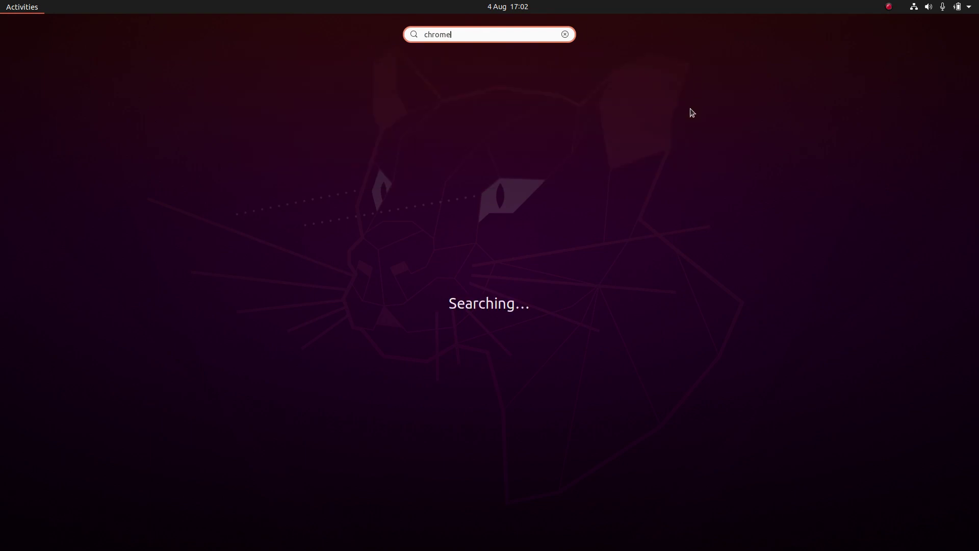
{"action": "left_click", "coordinate": [564, 34]}
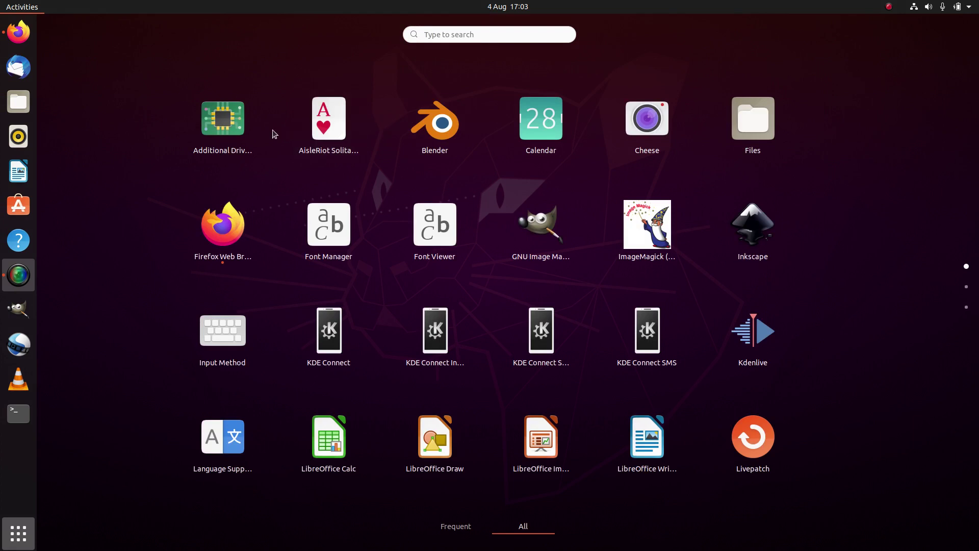
Back in Firefox, re-download the 64 bit .deb Chrome package and save it to disk
{"action": "left_click", "coordinate": [21, 34]}
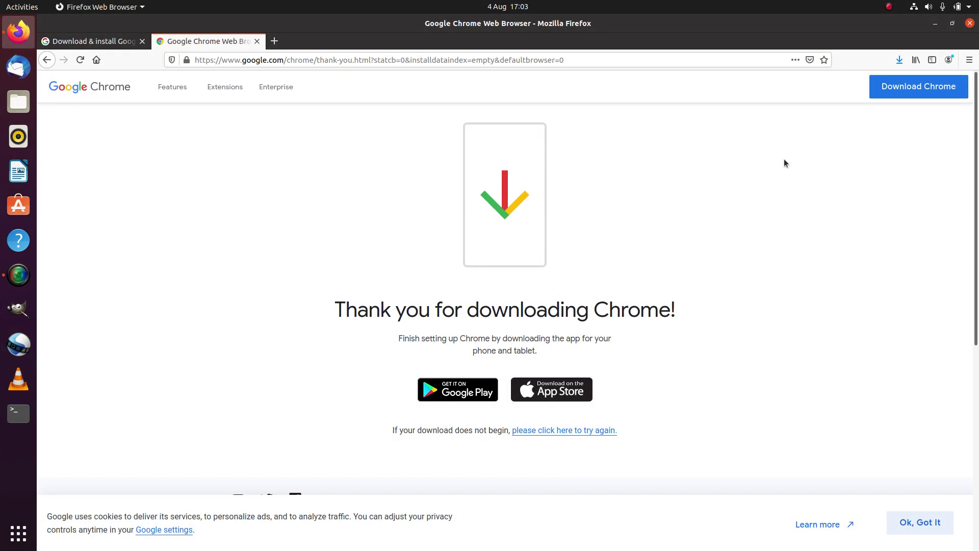
{"action": "left_click", "coordinate": [914, 91]}
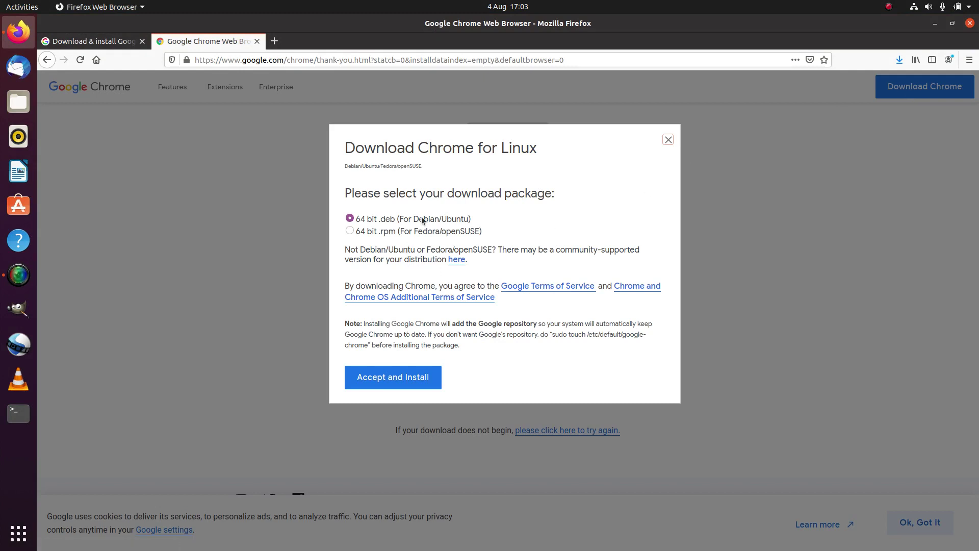
{"action": "left_click", "coordinate": [399, 378]}
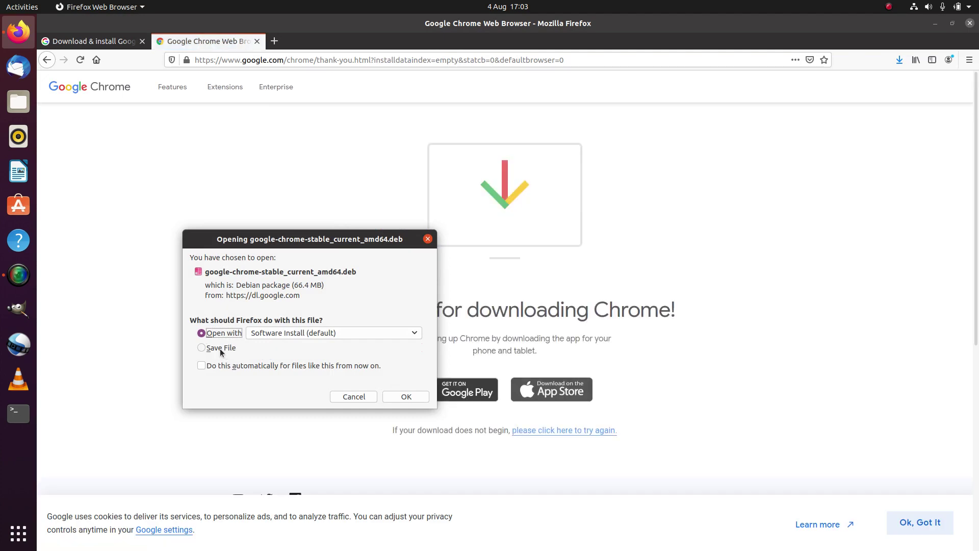
{"action": "left_click", "coordinate": [219, 347]}
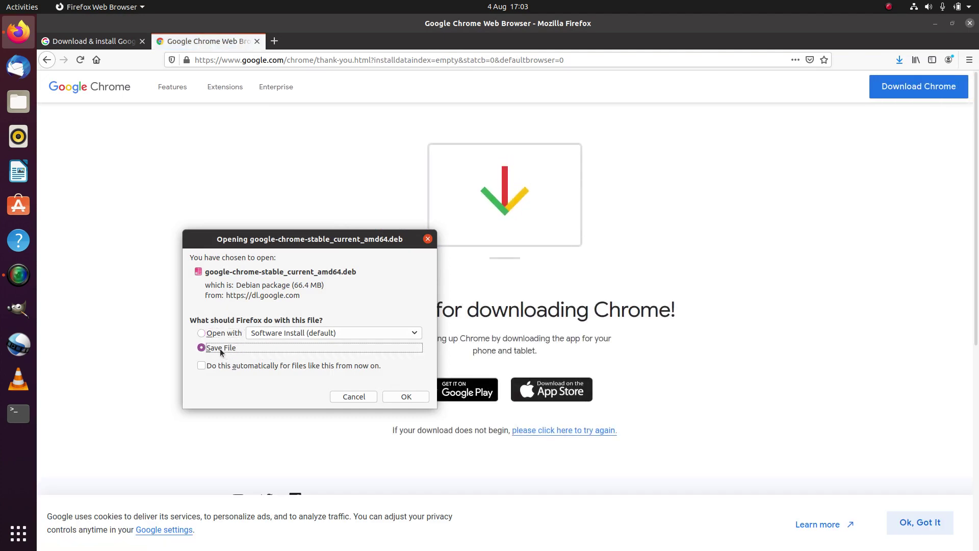
{"action": "left_click", "coordinate": [405, 396]}
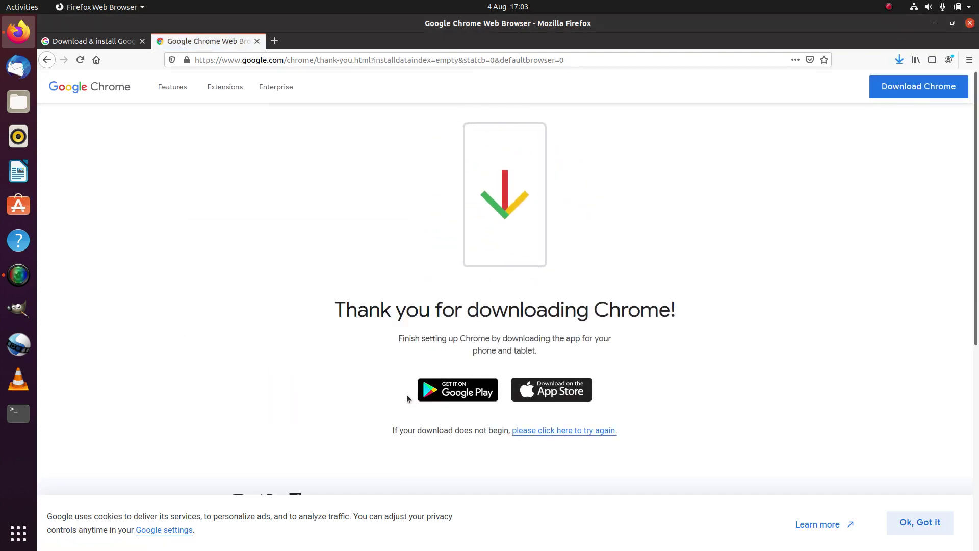
Open the Downloads folder from Firefox's download list and open google-chrome-stable_current_amd64.deb in the installer
{"action": "left_click", "coordinate": [900, 59]}
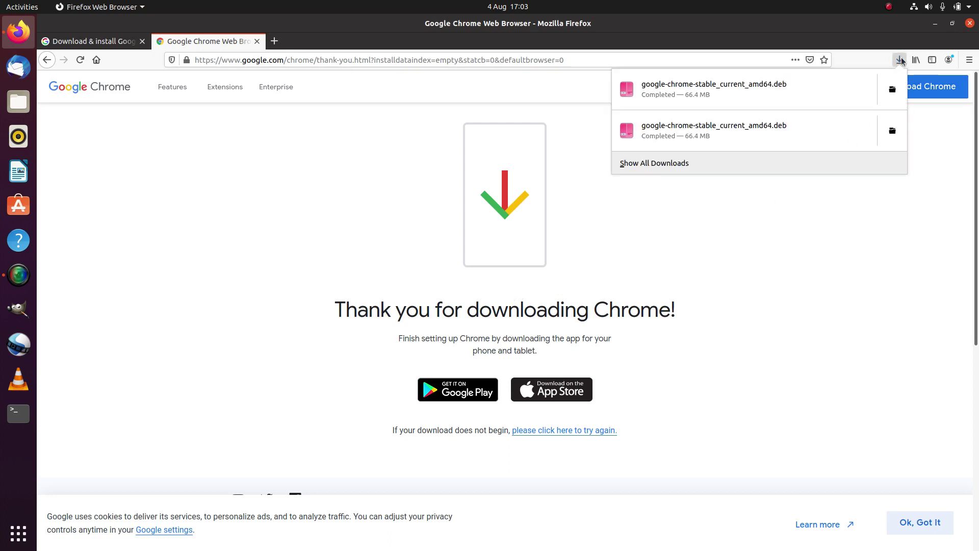
{"action": "left_click", "coordinate": [891, 91]}
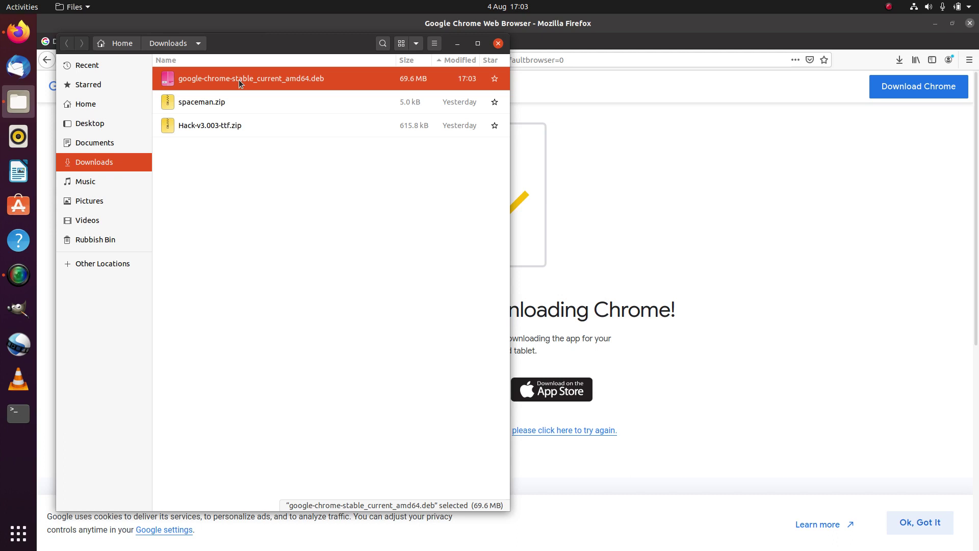
{"action": "double_click", "coordinate": [283, 76]}
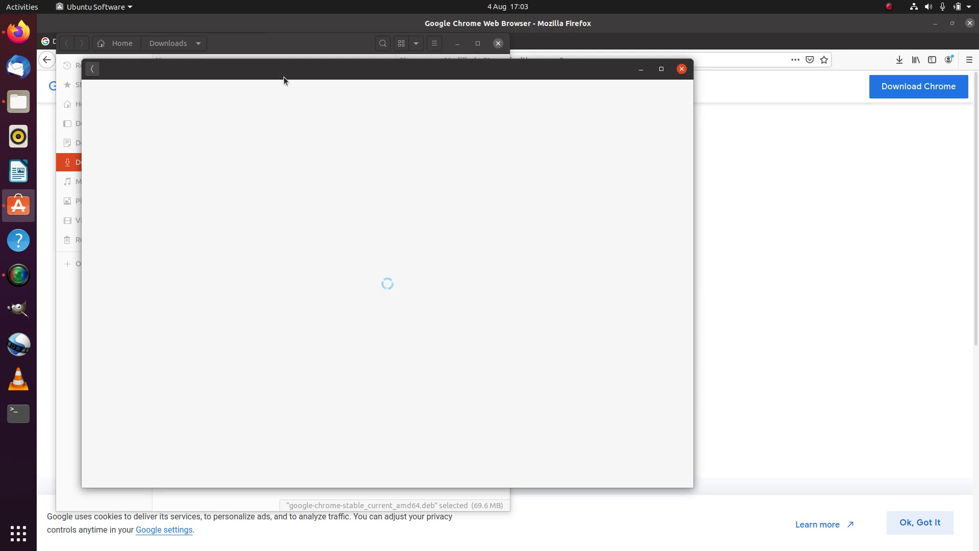
Install the google-chrome-stable package in Ubuntu Software, authorising with the account password
{"action": "left_click_drag", "start_coordinate": [283, 76], "coordinate": [543, 113]}
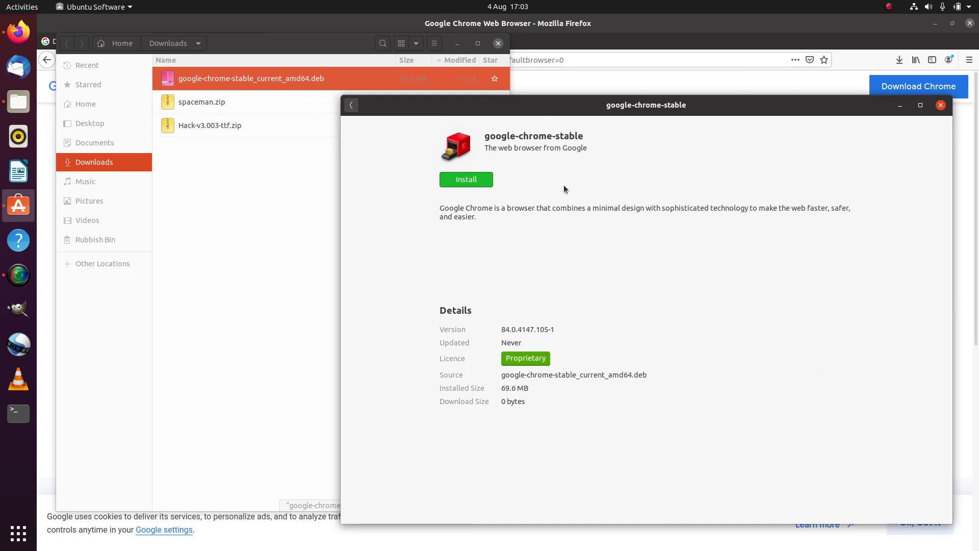
{"action": "left_click", "coordinate": [468, 183]}
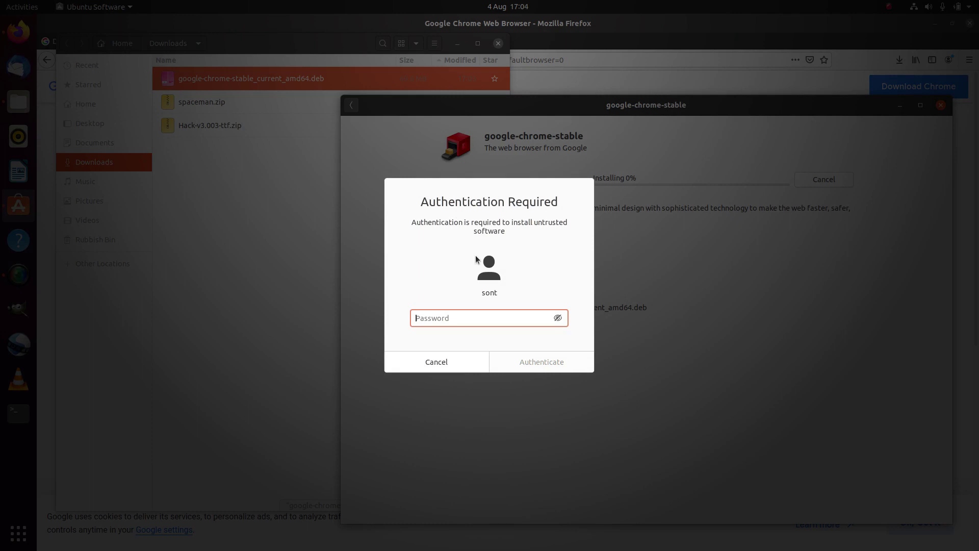
{"action": "type", "text": "s*********"}
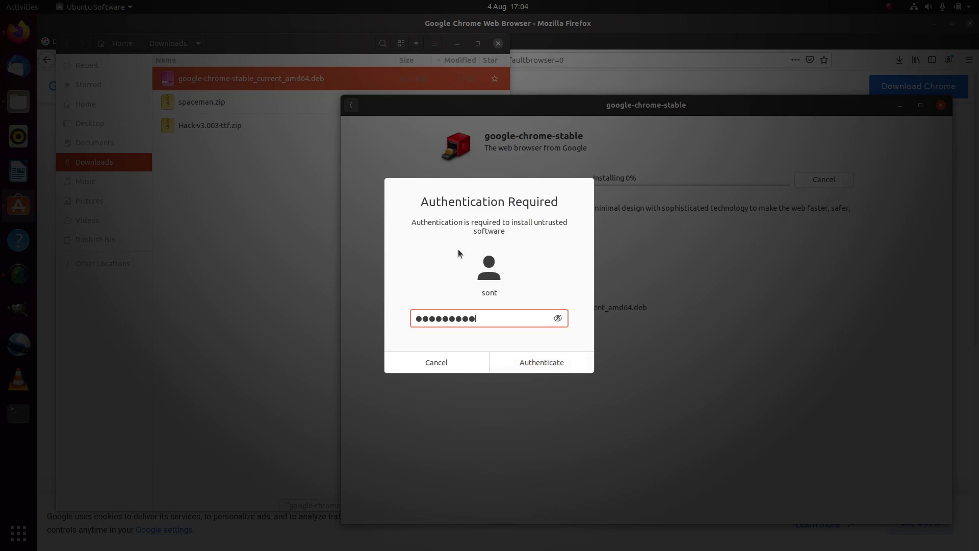
{"action": "key", "text": "Return"}
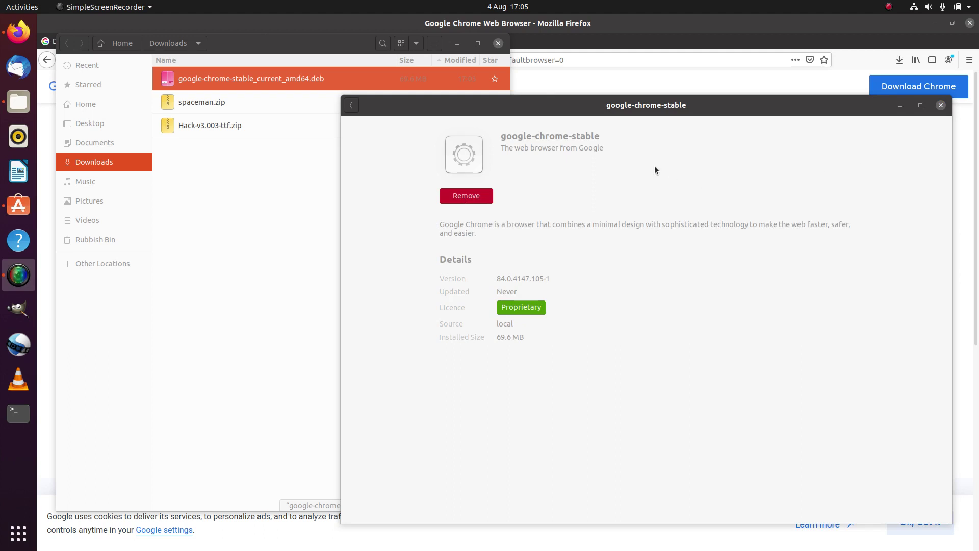
Close the installer and Downloads windows, add Google Chrome to dock favourites, and launch it
{"action": "left_click", "coordinate": [941, 105]}
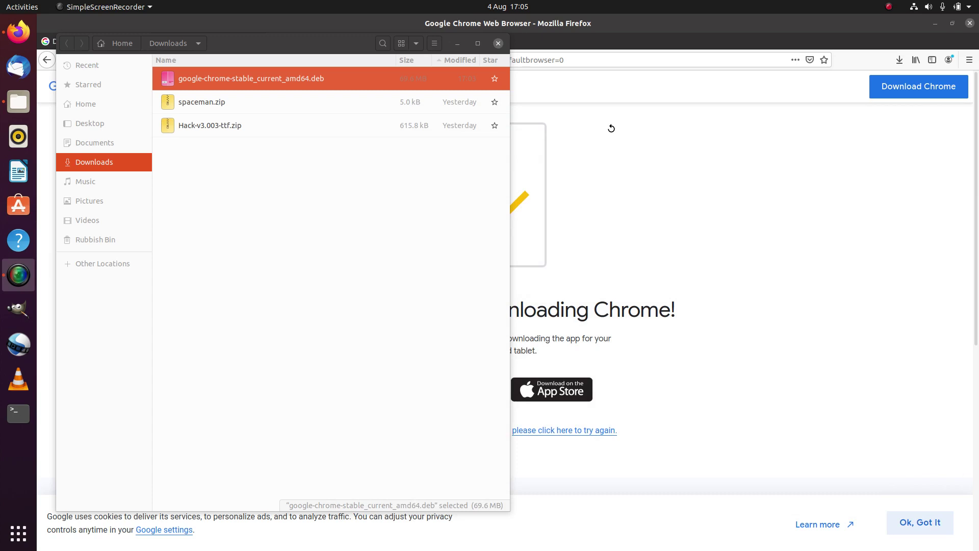
{"action": "left_click", "coordinate": [498, 43]}
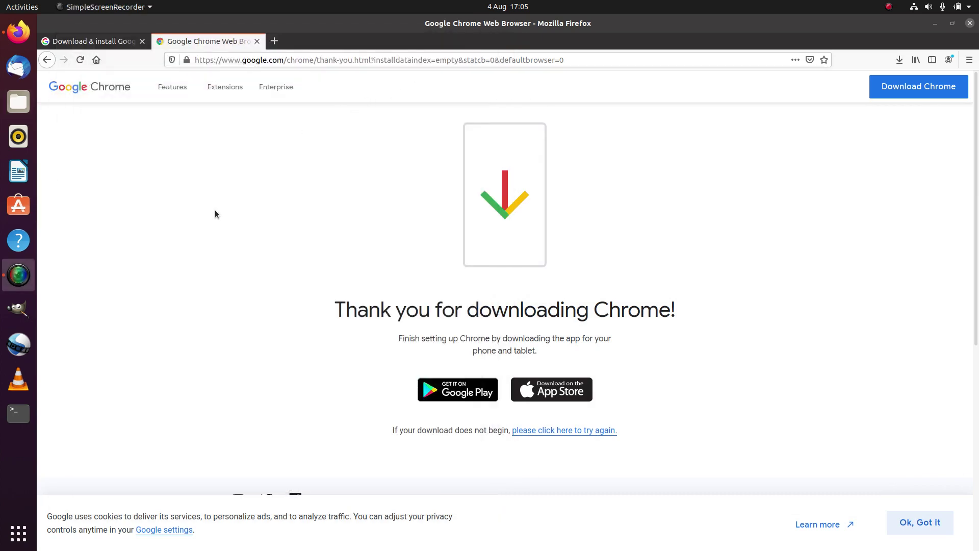
{"action": "left_click", "coordinate": [19, 533]}
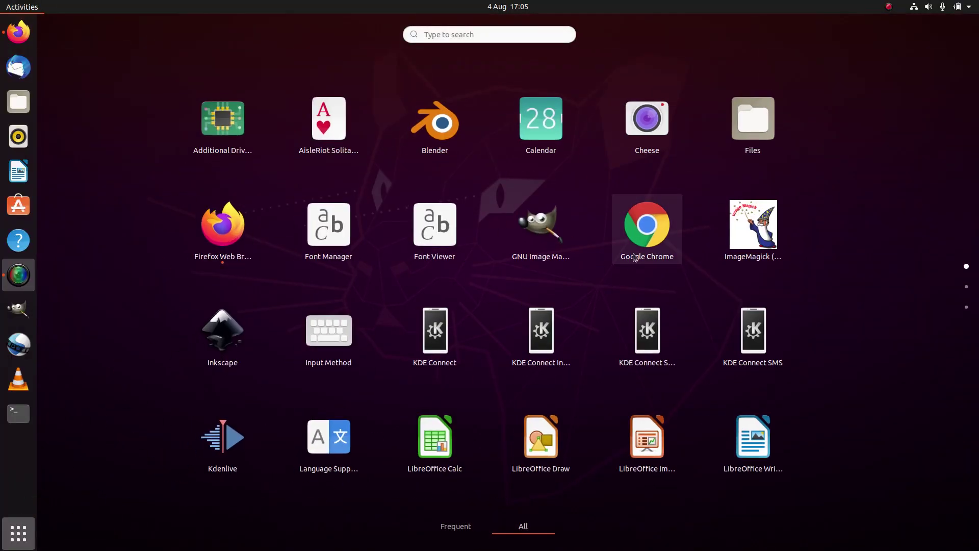
{"action": "right_click", "coordinate": [653, 222]}
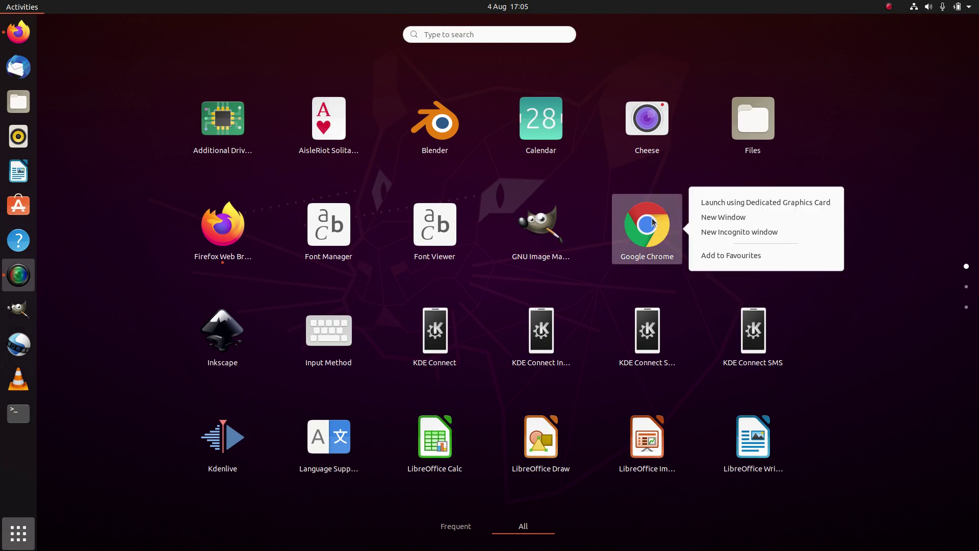
{"action": "left_click", "coordinate": [722, 255]}
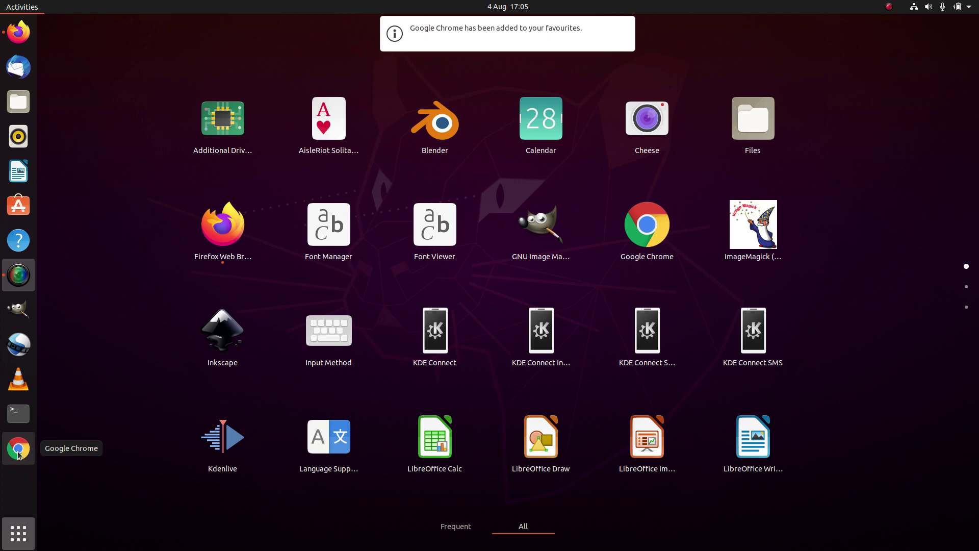
{"action": "left_click", "coordinate": [665, 234]}
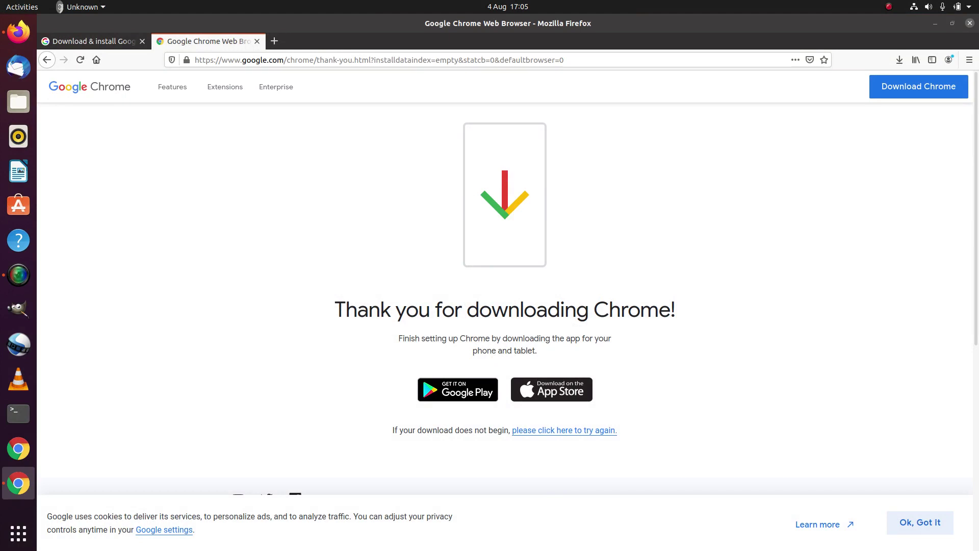
Centre Chrome's first-run dialog, minimize Firefox, untick usage statistics and crash reports, and confirm
{"action": "left_click_drag", "start_coordinate": [566, 27], "coordinate": [547, 249]}
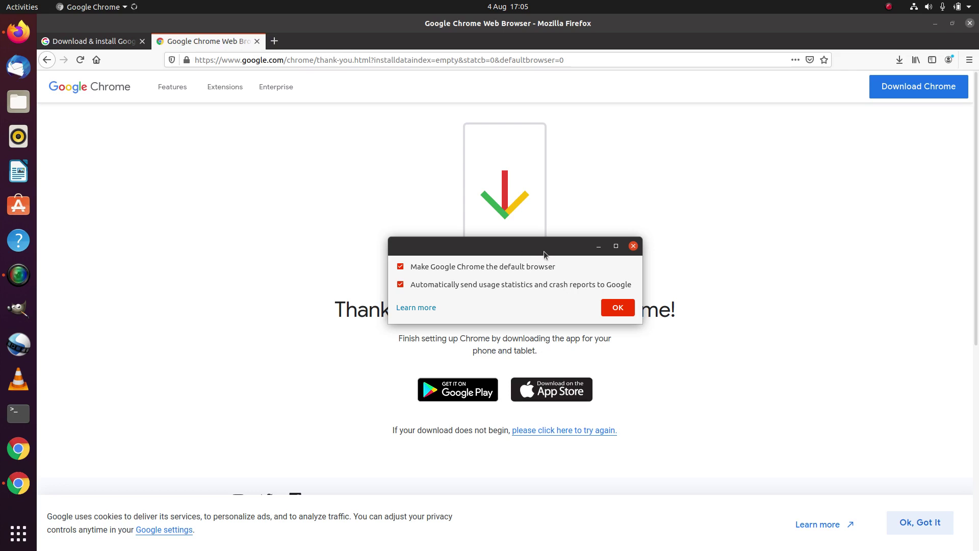
{"action": "left_click", "coordinate": [935, 24]}
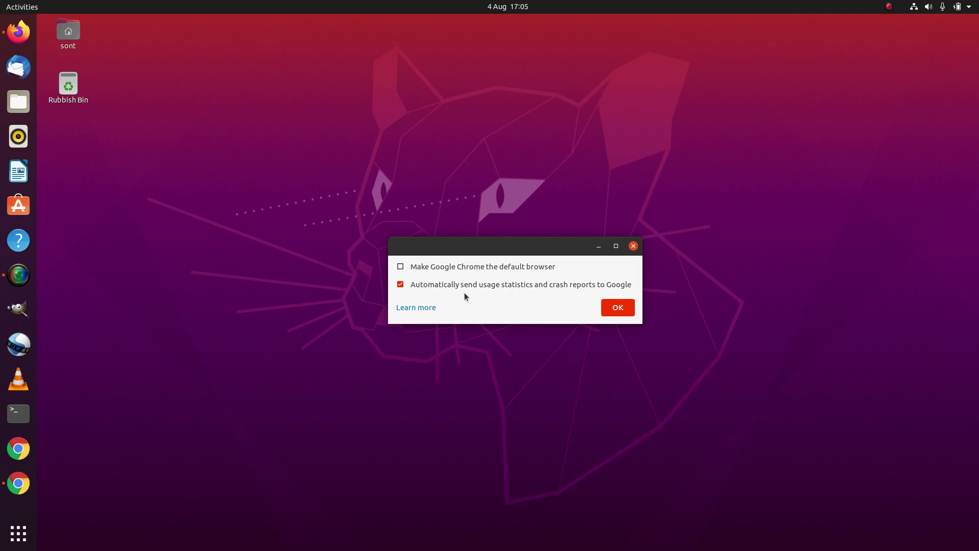
{"action": "left_click", "coordinate": [401, 285]}
{"action": "left_click", "coordinate": [617, 308]}
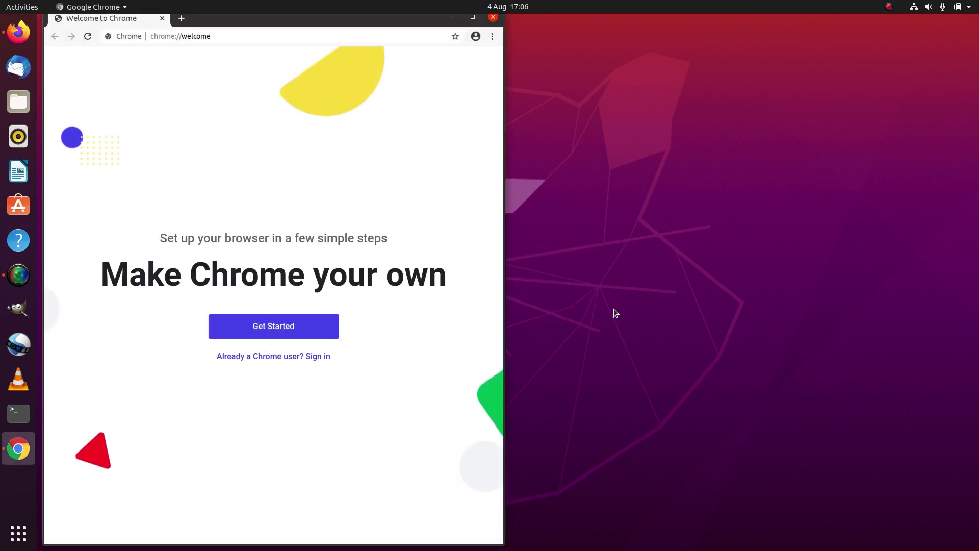
Reposition the Welcome to Chrome window and stretch it across most of the screen
{"action": "left_click_drag", "start_coordinate": [502, 274], "coordinate": [638, 283]}
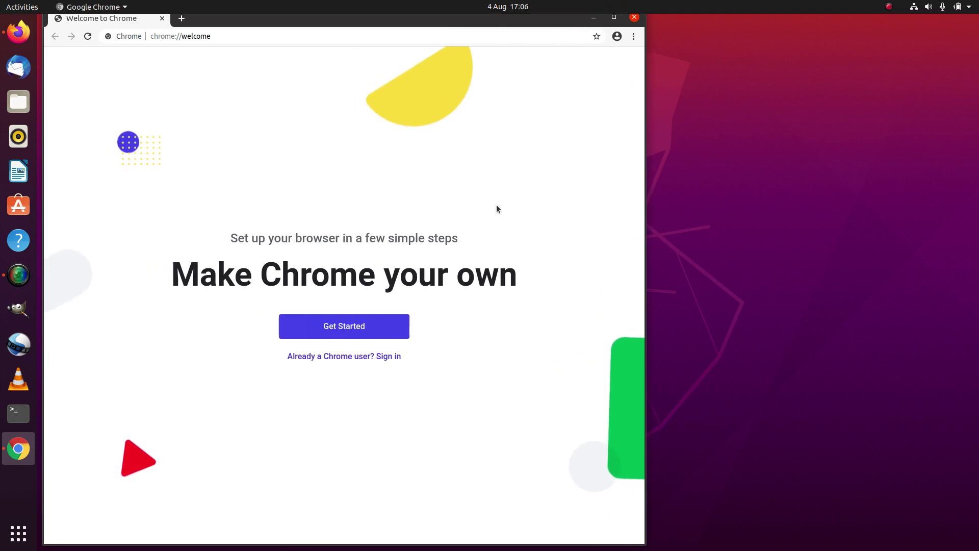
{"action": "mouse_move", "coordinate": [413, 25]}
{"action": "left_mouse_down"}
{"action": "mouse_move", "coordinate": [411, 48]}
{"action": "mouse_move", "coordinate": [408, 29]}
{"action": "left_mouse_up"}
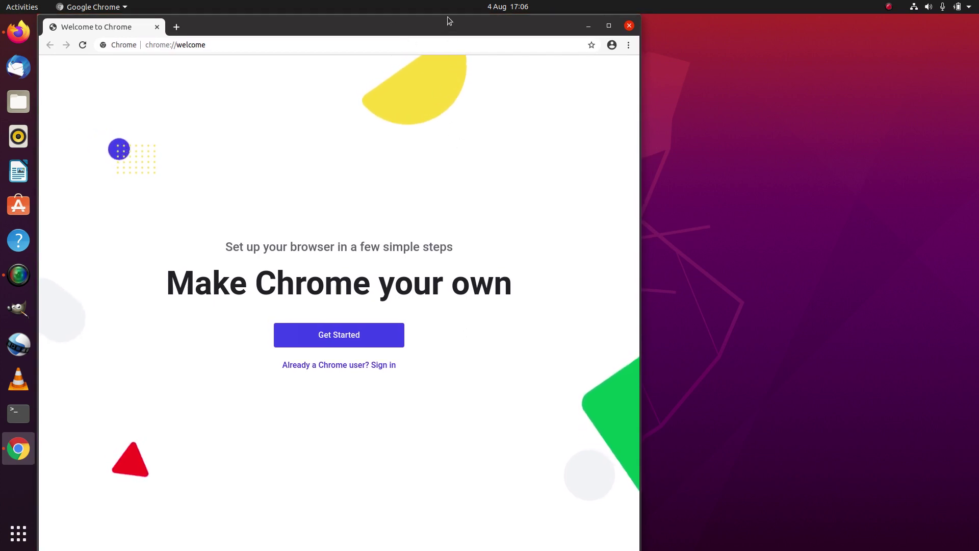
{"action": "left_click_drag", "start_coordinate": [449, 21], "coordinate": [507, 27]}
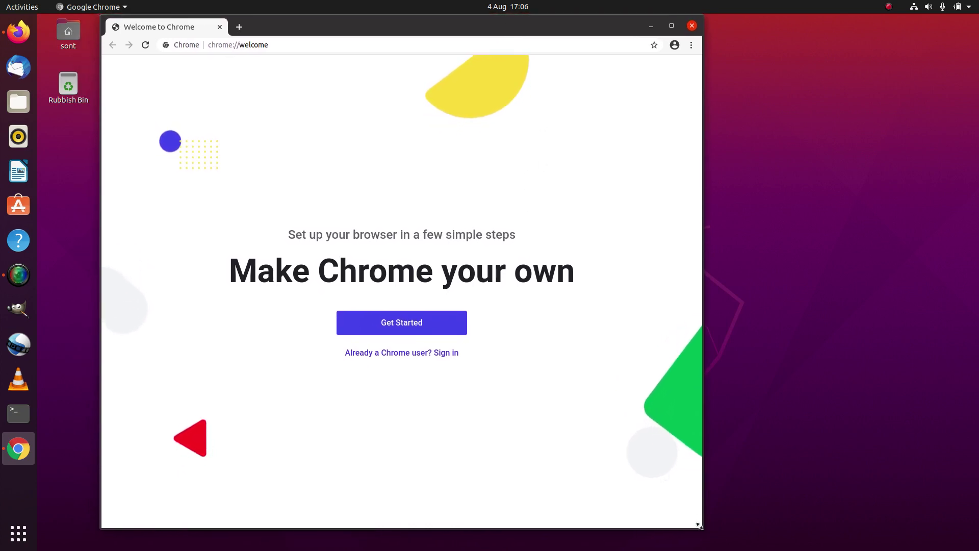
{"action": "left_click_drag", "start_coordinate": [699, 525], "coordinate": [974, 542]}
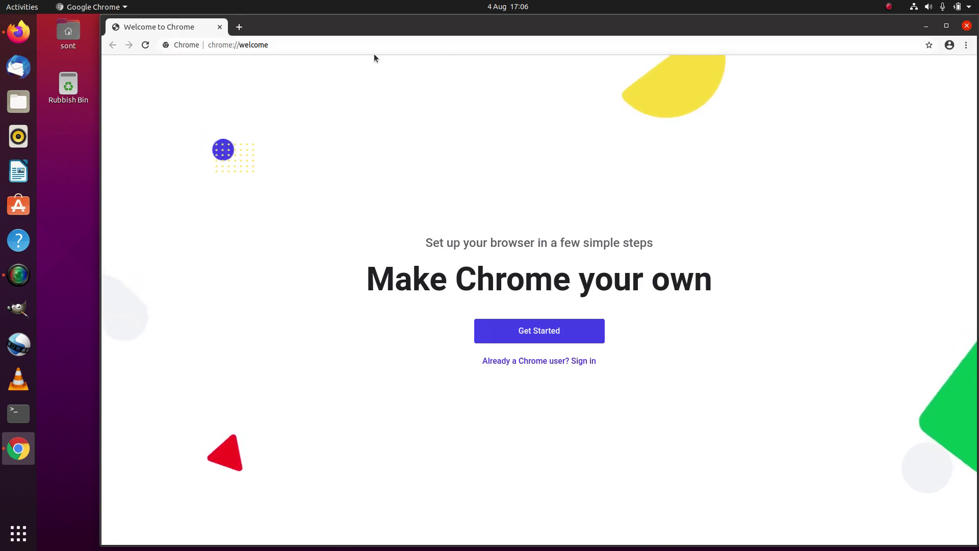
Run Chrome's welcome setup keeping Gmail, YouTube and Maps bookmarks, skipping background, default browser and sign-in
{"action": "left_click", "coordinate": [359, 45]}
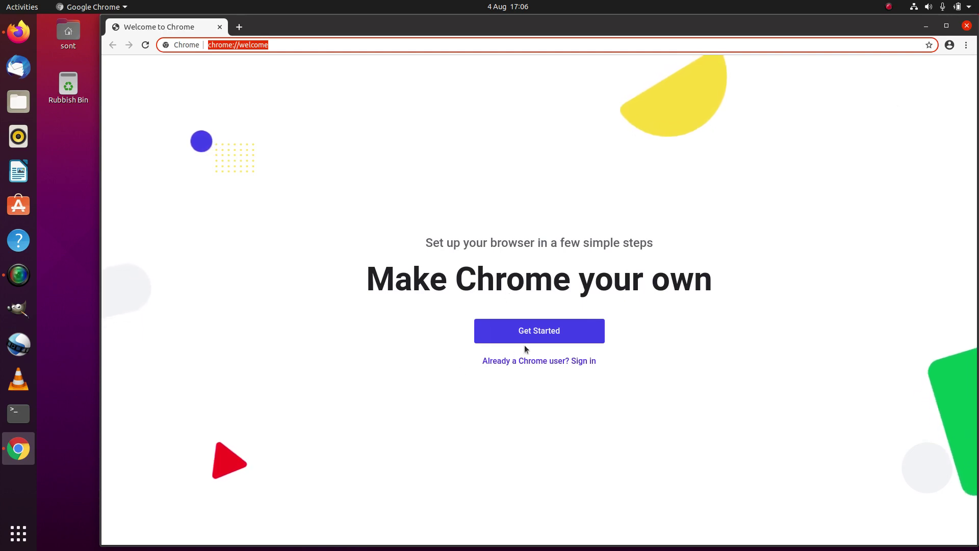
{"action": "left_click", "coordinate": [535, 331]}
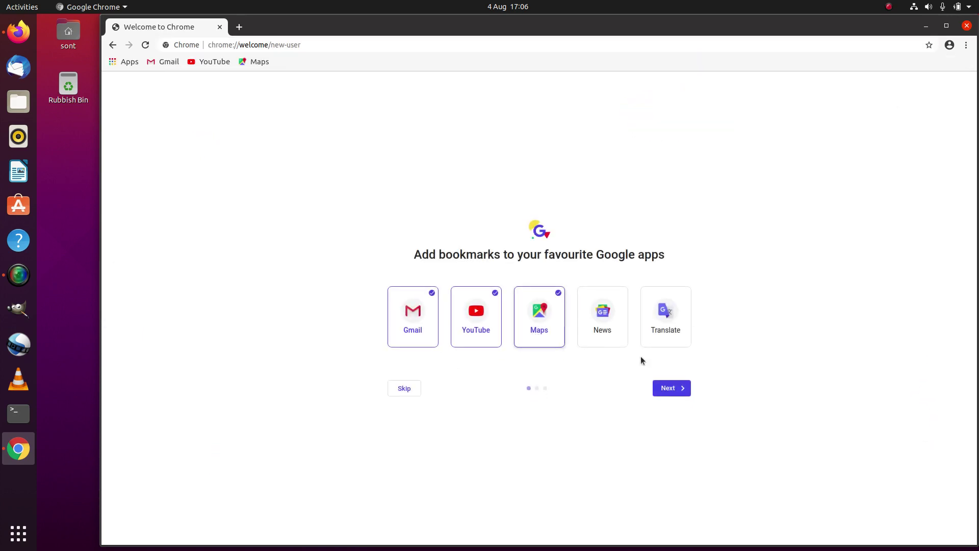
{"action": "left_click", "coordinate": [672, 388]}
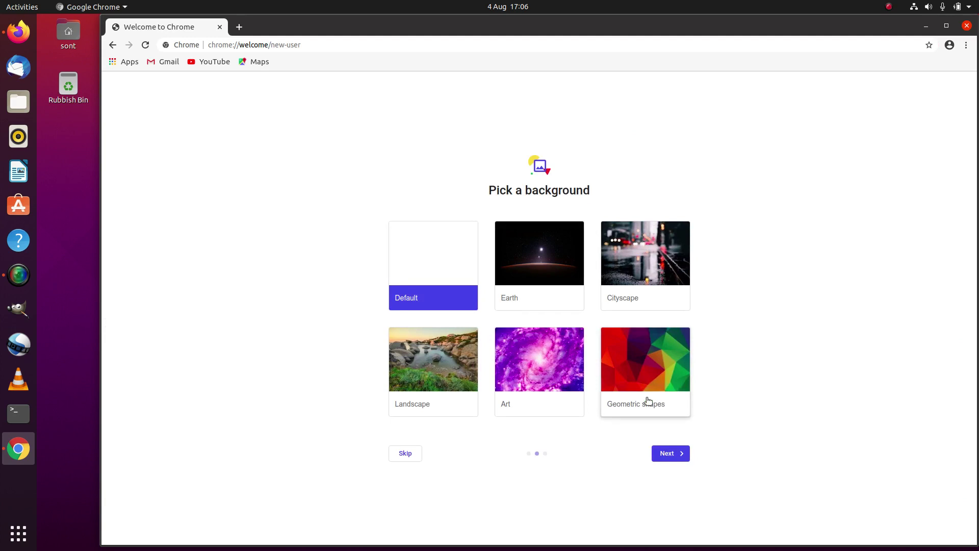
{"action": "left_click", "coordinate": [404, 452]}
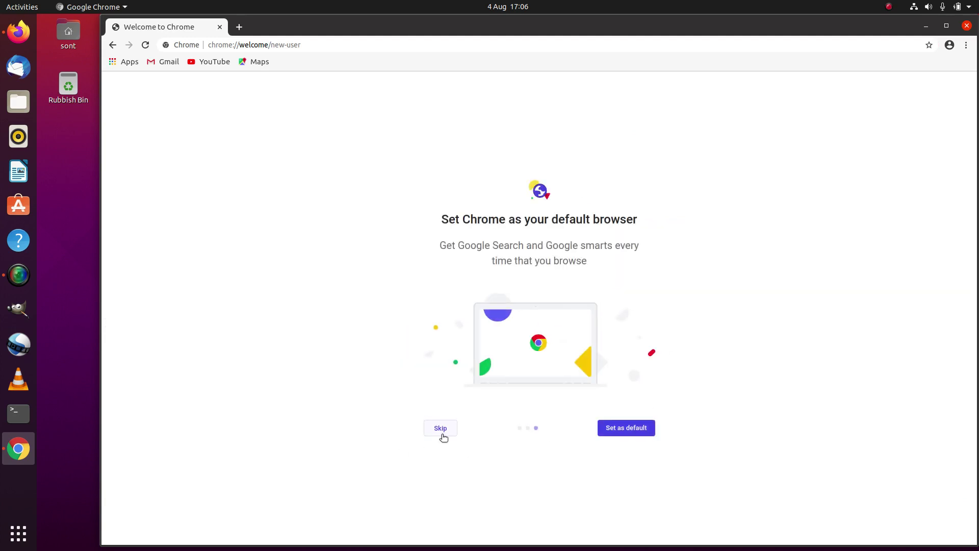
{"action": "left_click", "coordinate": [441, 432]}
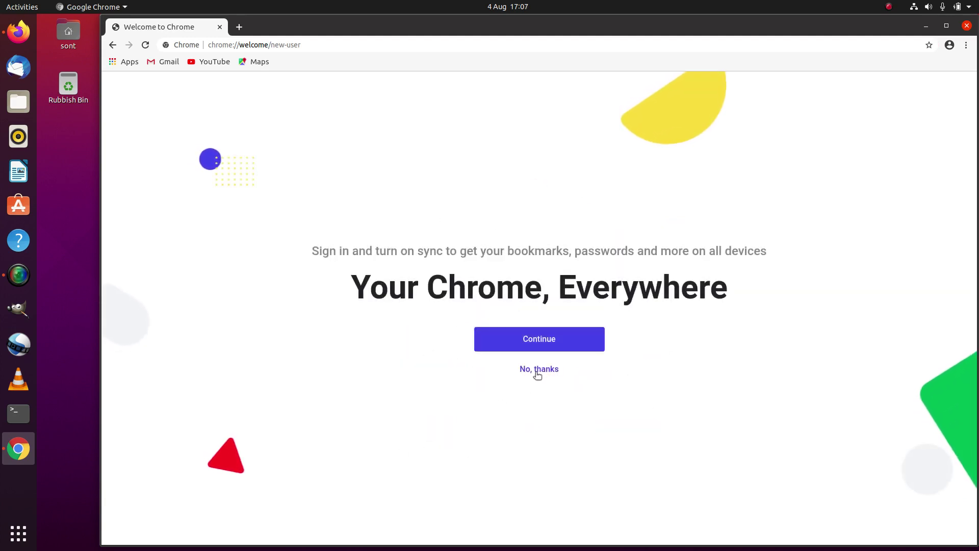
{"action": "left_click", "coordinate": [538, 369]}
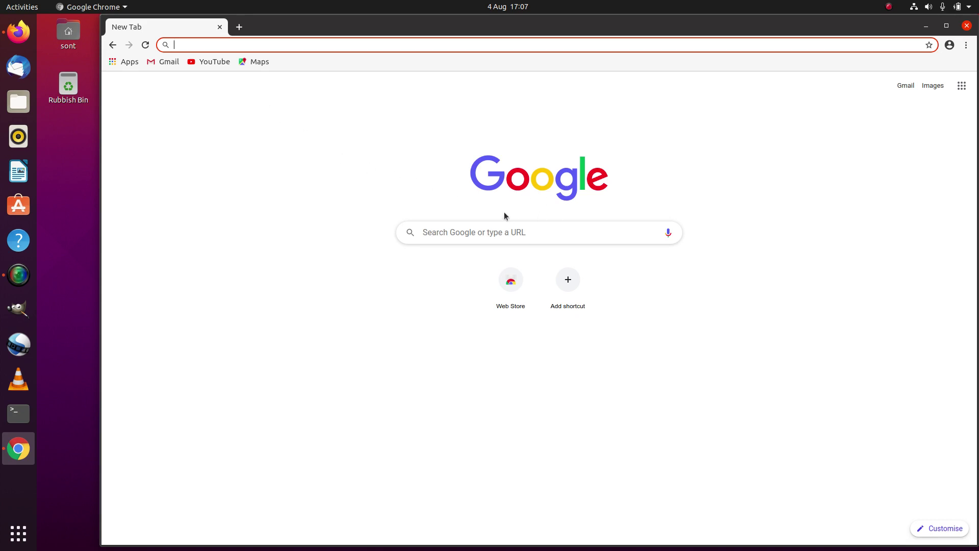
Focus the Google search box, then drag Chrome's left edge out to the dock
{"action": "left_click", "coordinate": [444, 234]}
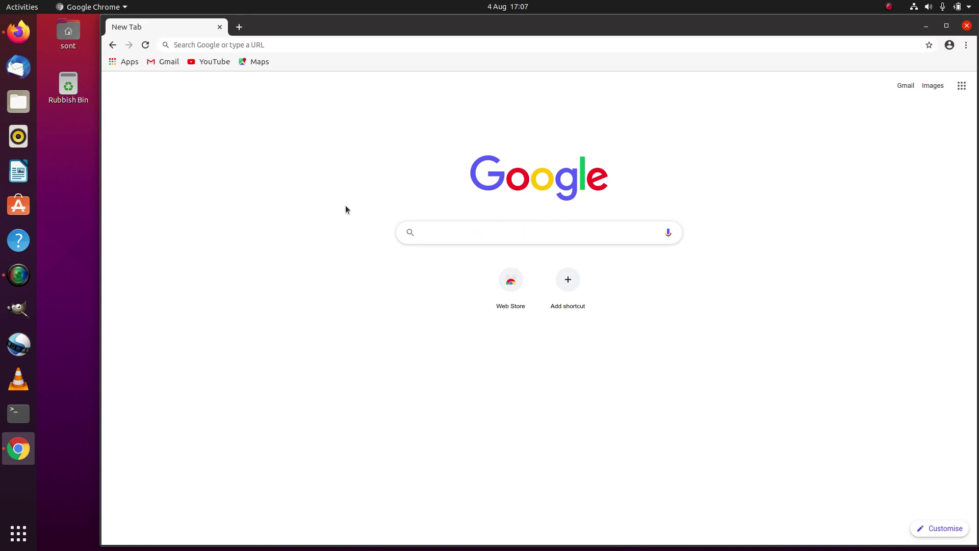
{"action": "left_click_drag", "start_coordinate": [100, 137], "coordinate": [178, 136]}
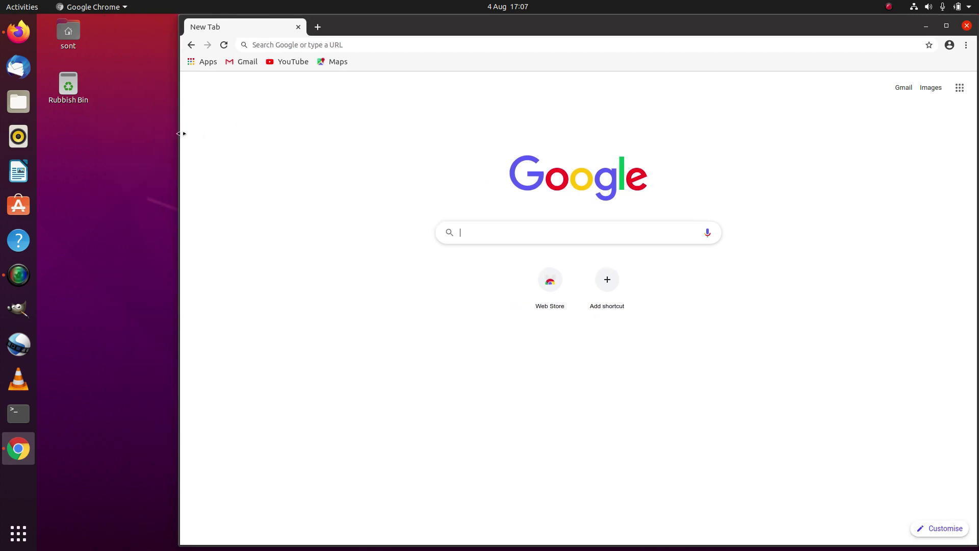
{"action": "left_click_drag", "start_coordinate": [181, 133], "coordinate": [38, 134]}
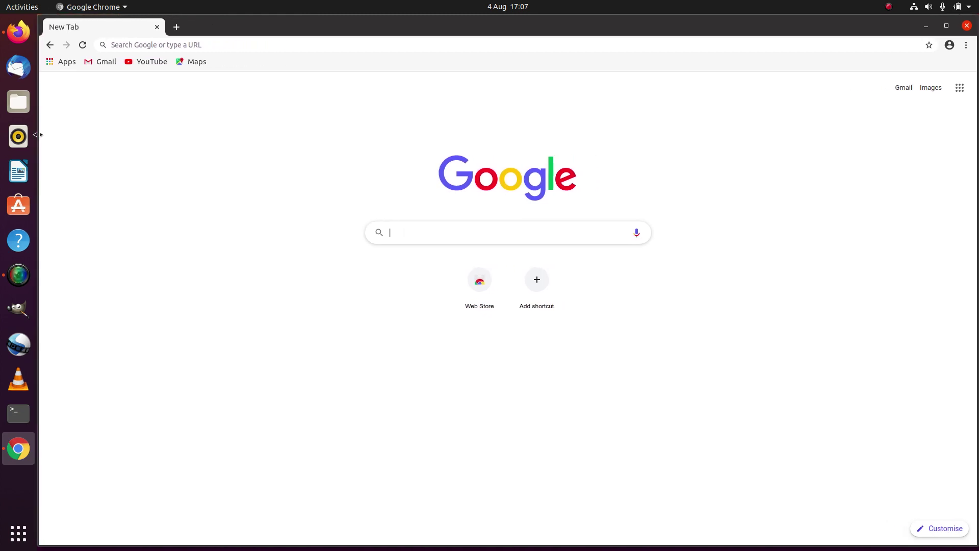